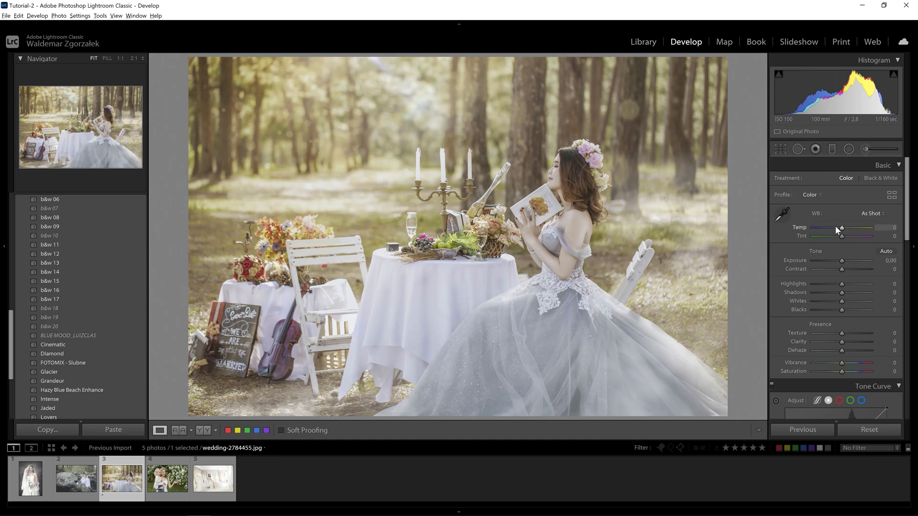
Set the wedding photo's Temp to +2 and Contrast to +52 in the Basic panel
{"action": "left_click_drag", "start_coordinate": [842, 229], "coordinate": [843, 231]}
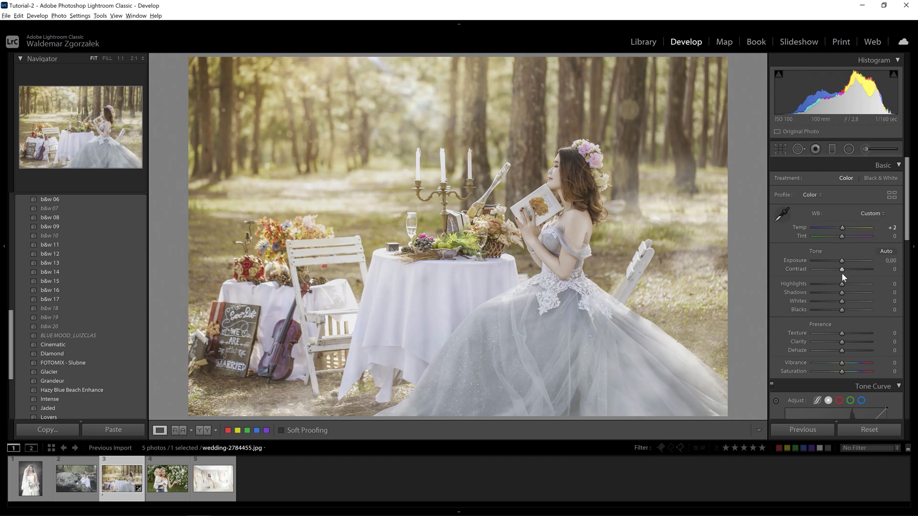
{"action": "left_click_drag", "start_coordinate": [842, 269], "coordinate": [857, 272]}
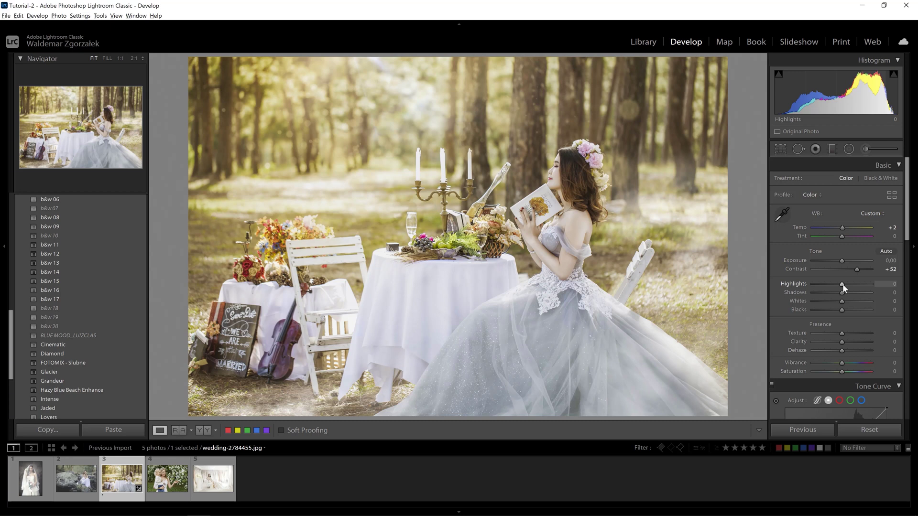
Set Highlights -20, Shadows +31, Whites -10 and Blacks +25, checking against the Before view
{"action": "left_click_drag", "start_coordinate": [841, 285], "coordinate": [838, 285]}
{"action": "key", "text": "backslash"}
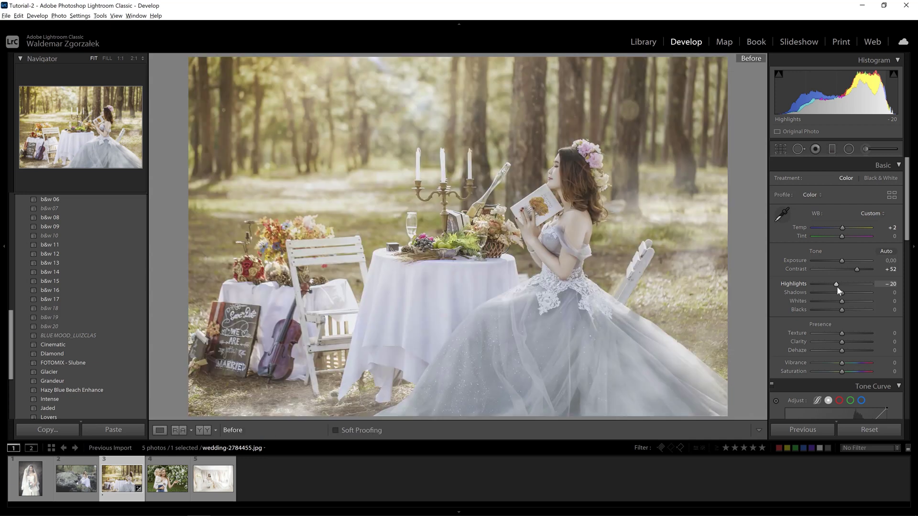
{"action": "key", "text": "backslash"}
{"action": "key", "text": "backslash"}
{"action": "key", "text": "backslash"}
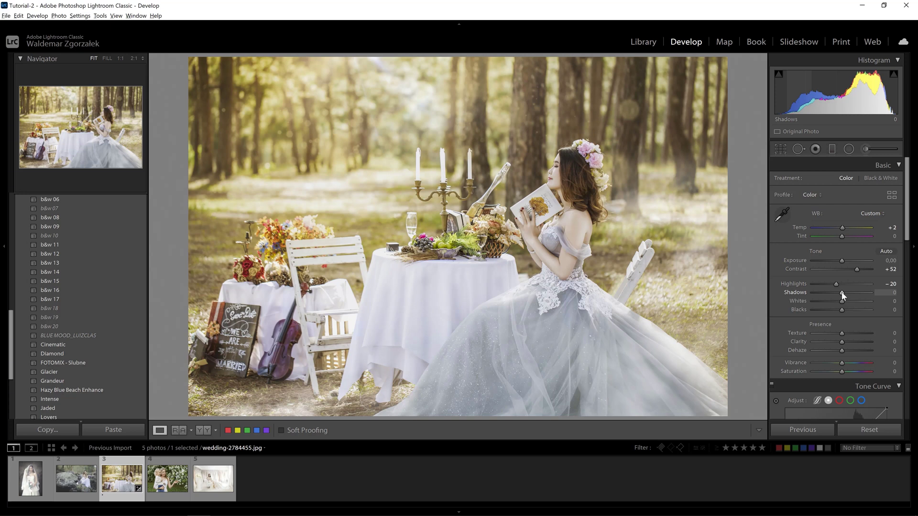
{"action": "left_click_drag", "start_coordinate": [845, 295], "coordinate": [851, 295]}
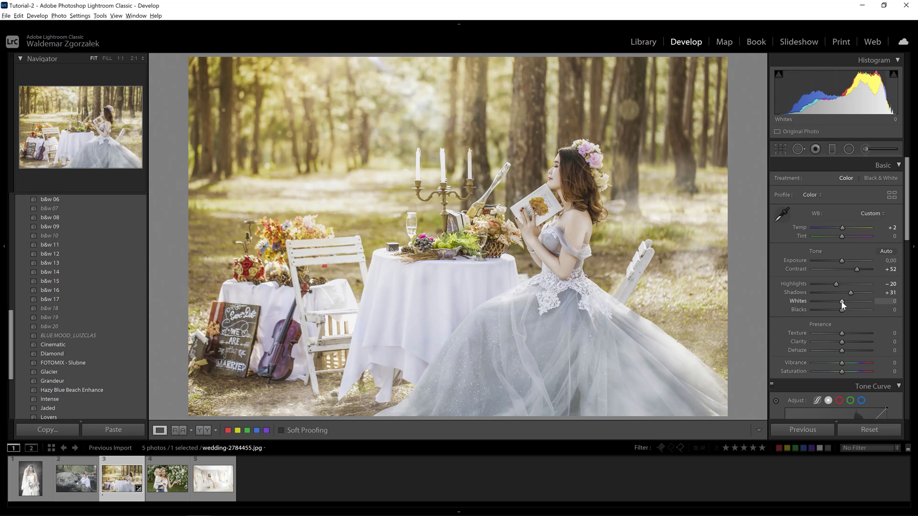
{"action": "left_click_drag", "start_coordinate": [841, 303], "coordinate": [839, 303]}
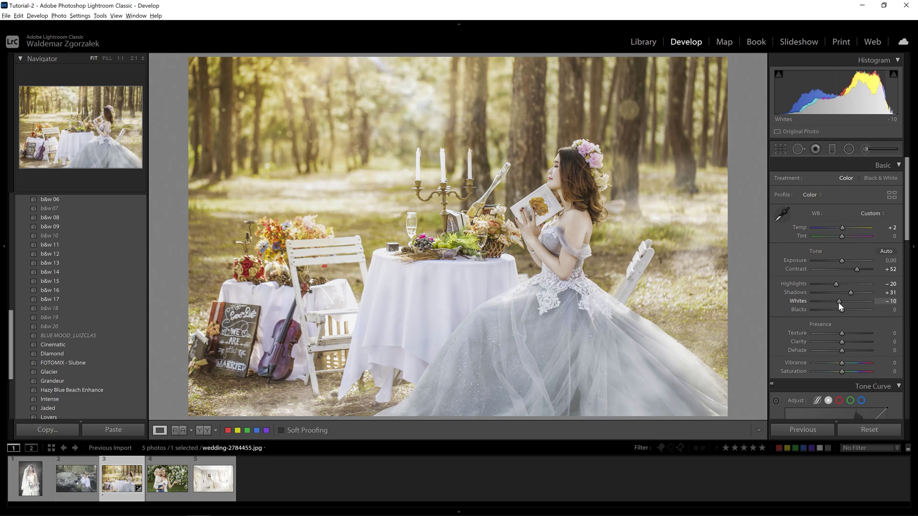
{"action": "left_click_drag", "start_coordinate": [844, 311], "coordinate": [847, 309]}
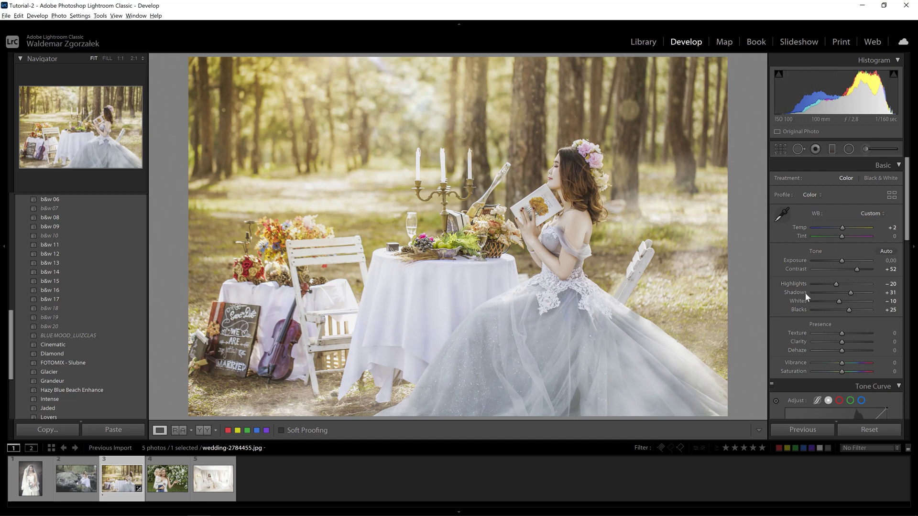
{"action": "key", "text": "backslash"}
{"action": "key", "text": "backslash"}
Set Presence to Clarity +32, Dehaze +2, Vibrance +42 and Saturation +4
{"action": "scroll", "coordinate": [809, 285], "scroll_direction": "down", "scroll_amount": 2}
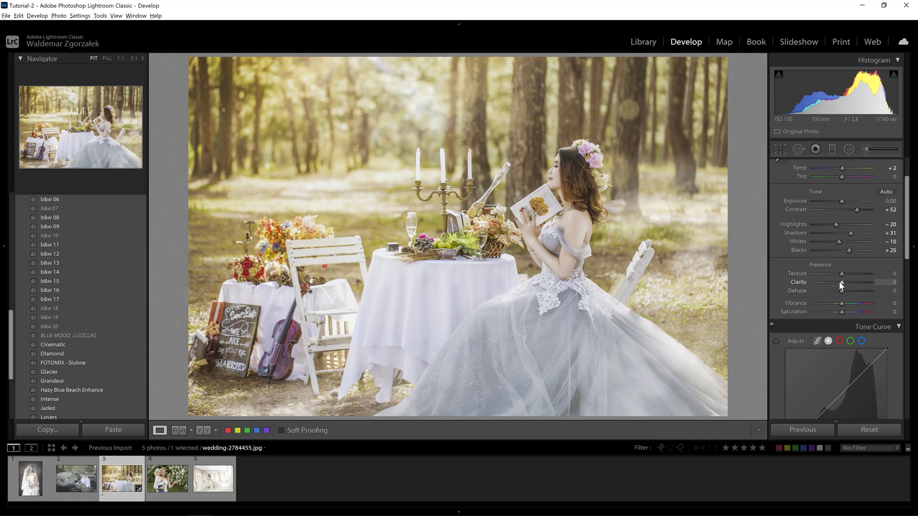
{"action": "left_click_drag", "start_coordinate": [840, 283], "coordinate": [848, 282]}
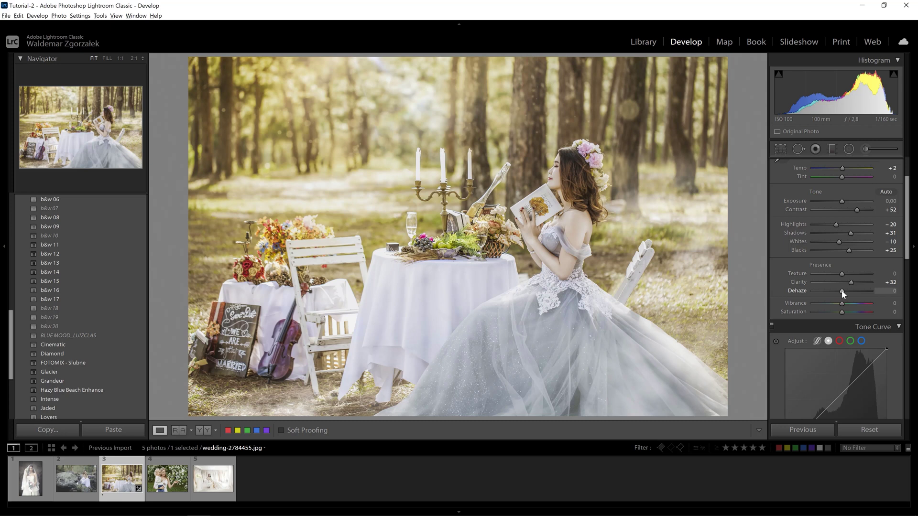
{"action": "key", "text": "Up"}
{"action": "key", "text": "Down"}
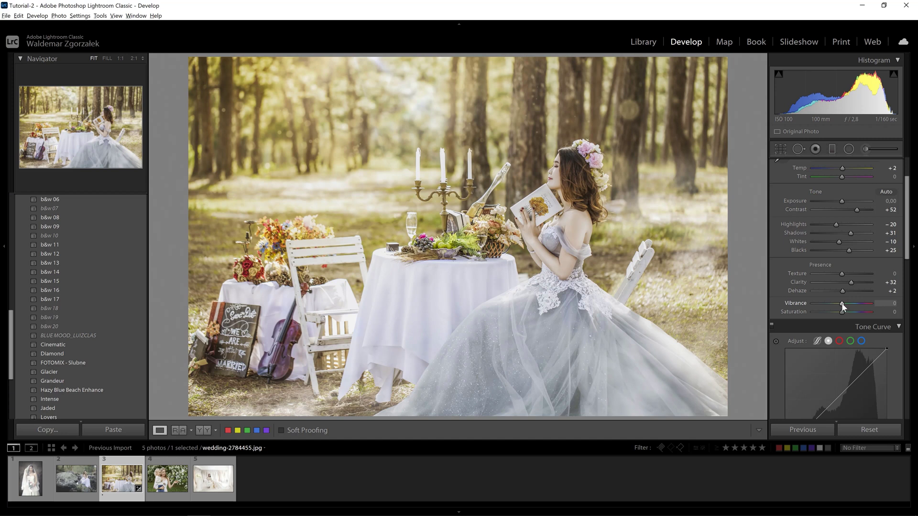
{"action": "left_click_drag", "start_coordinate": [842, 303], "coordinate": [853, 306]}
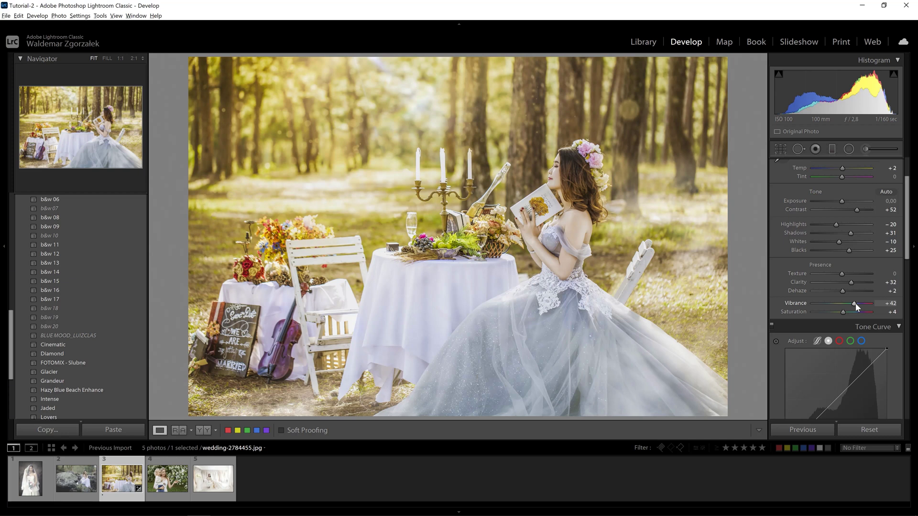
Add a shadow point and a lowered midtone point (123/121) to the RGB tone curve
{"action": "scroll", "coordinate": [838, 344], "scroll_direction": "down", "scroll_amount": 3}
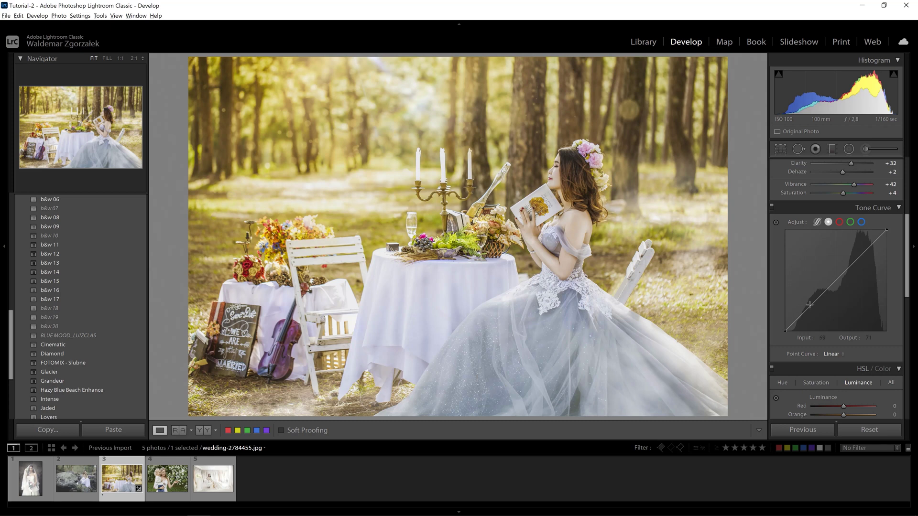
{"action": "left_click_drag", "start_coordinate": [809, 304], "coordinate": [806, 309]}
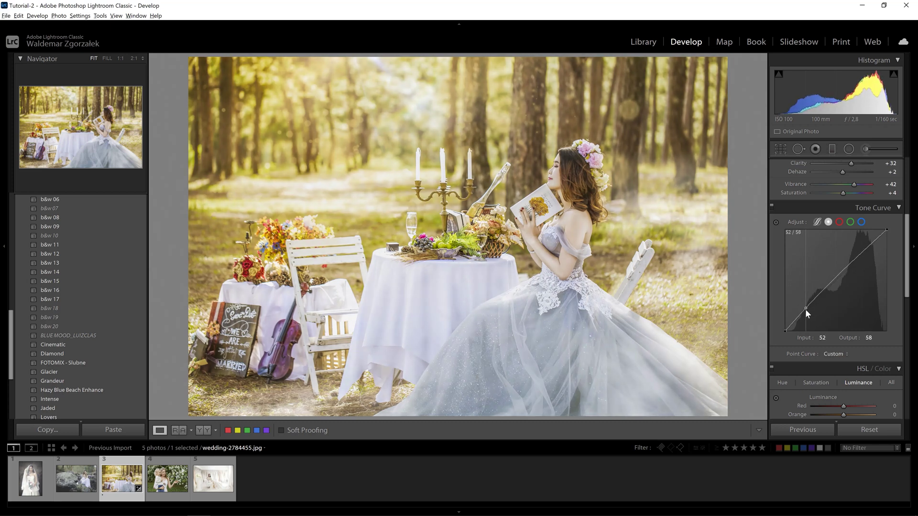
{"action": "left_click_drag", "start_coordinate": [805, 309], "coordinate": [800, 312]}
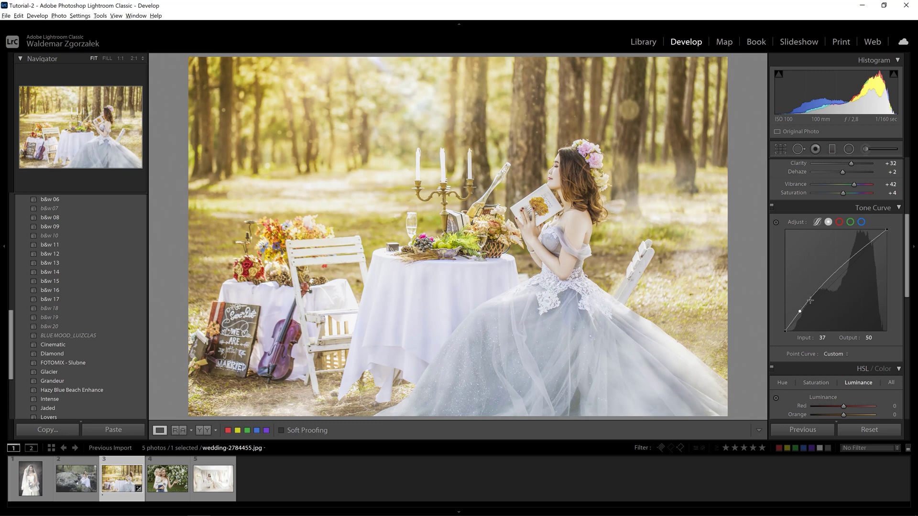
{"action": "left_click", "coordinate": [843, 264]}
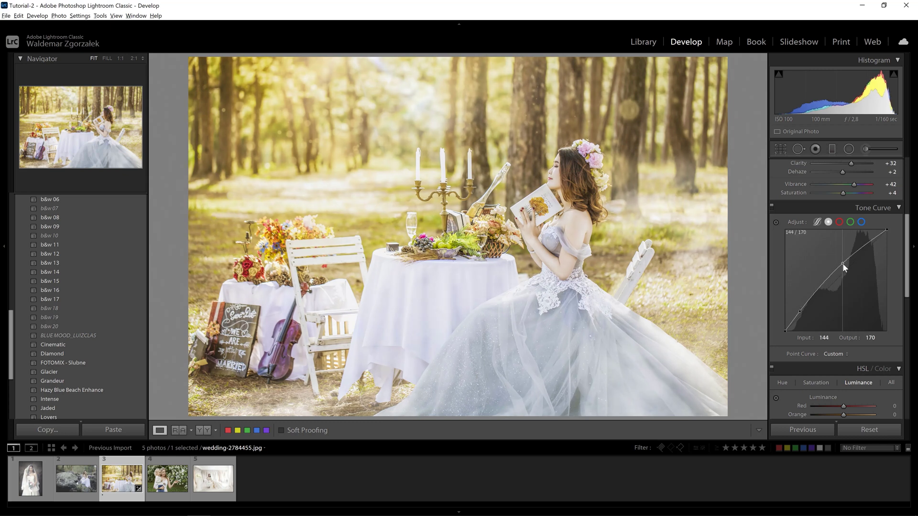
{"action": "left_click_drag", "start_coordinate": [842, 265], "coordinate": [835, 283]}
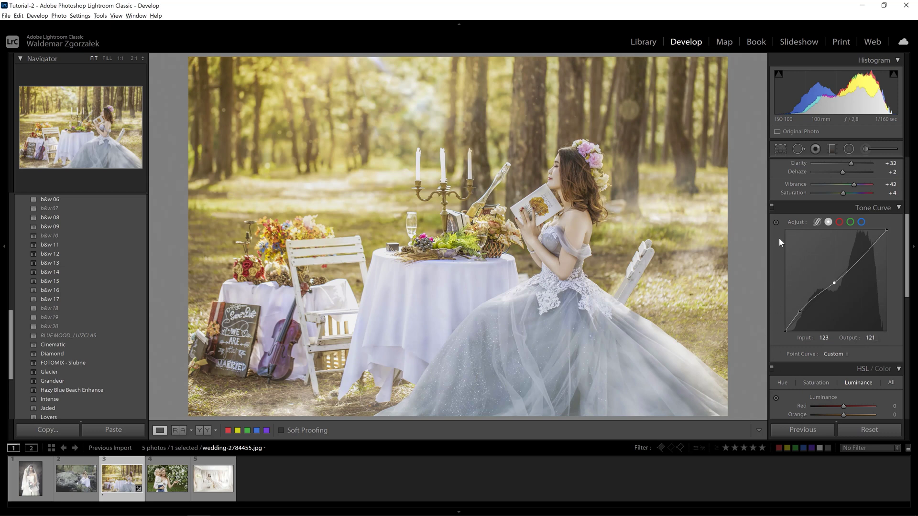
Toggle the tone curve off and on to compare, leaving it enabled
{"action": "left_click", "coordinate": [770, 208]}
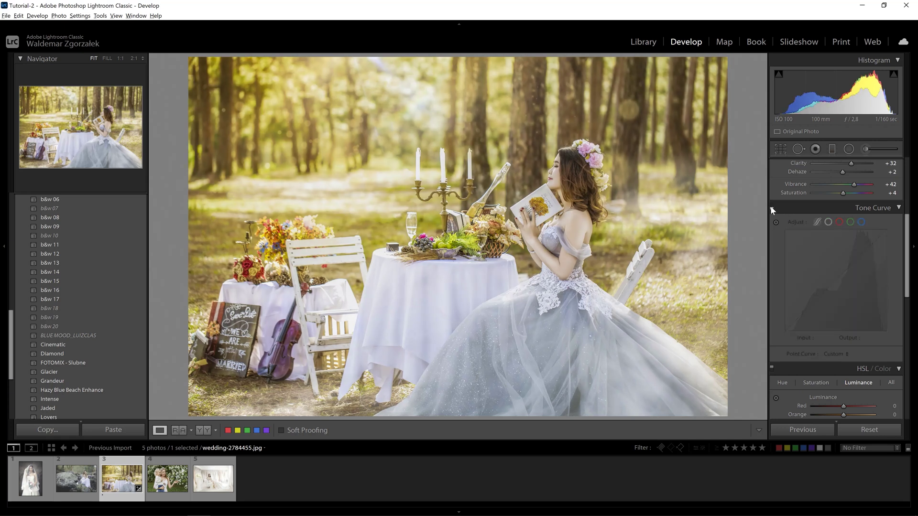
{"action": "left_click", "coordinate": [770, 206]}
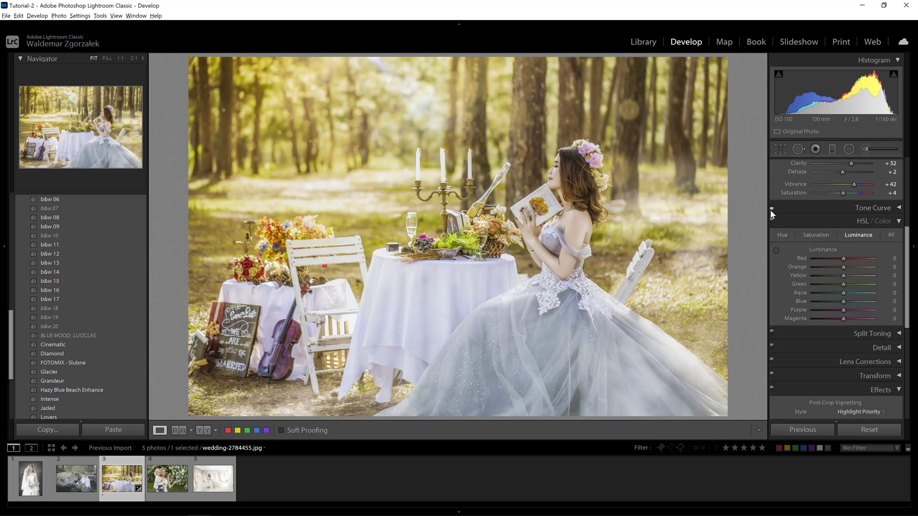
{"action": "left_click", "coordinate": [771, 206]}
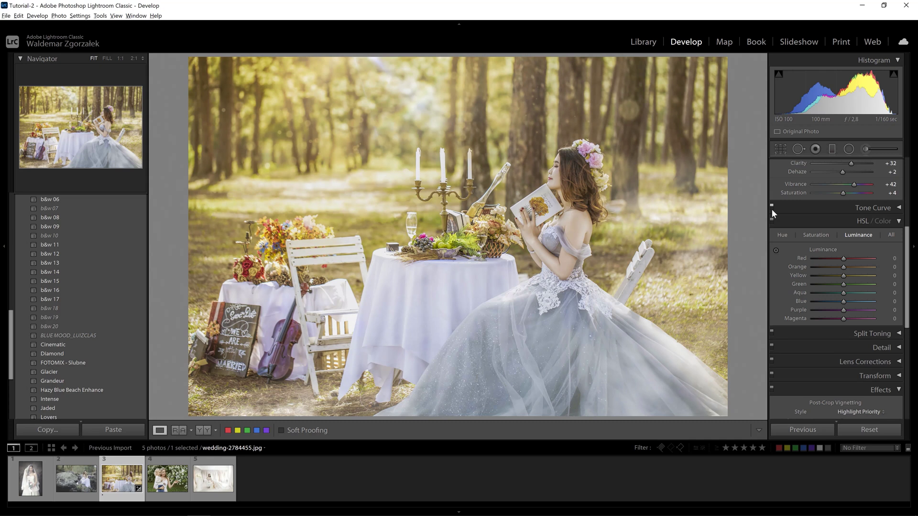
{"action": "left_click", "coordinate": [771, 207]}
{"action": "left_click", "coordinate": [898, 208]}
{"action": "left_click", "coordinate": [771, 207]}
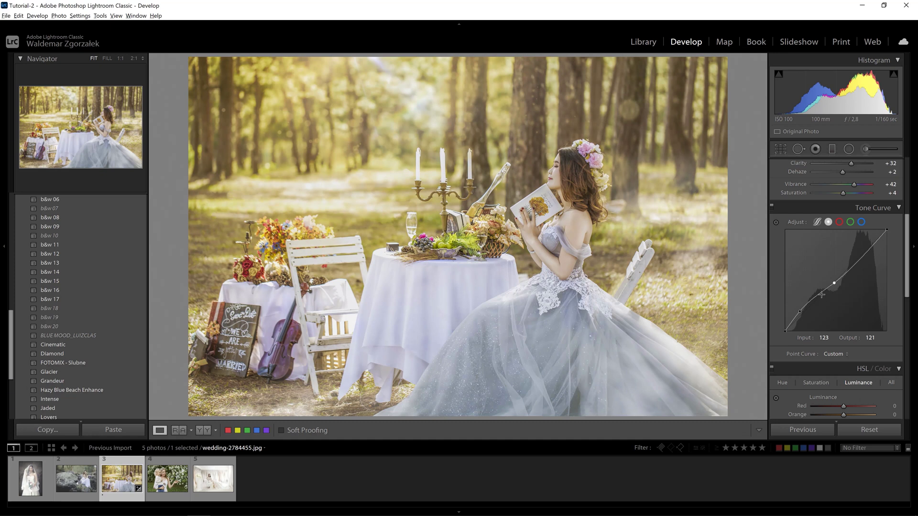
Shape the red curve with points at 37/31, 128/128 and 184/191
{"action": "left_click", "coordinate": [839, 222]}
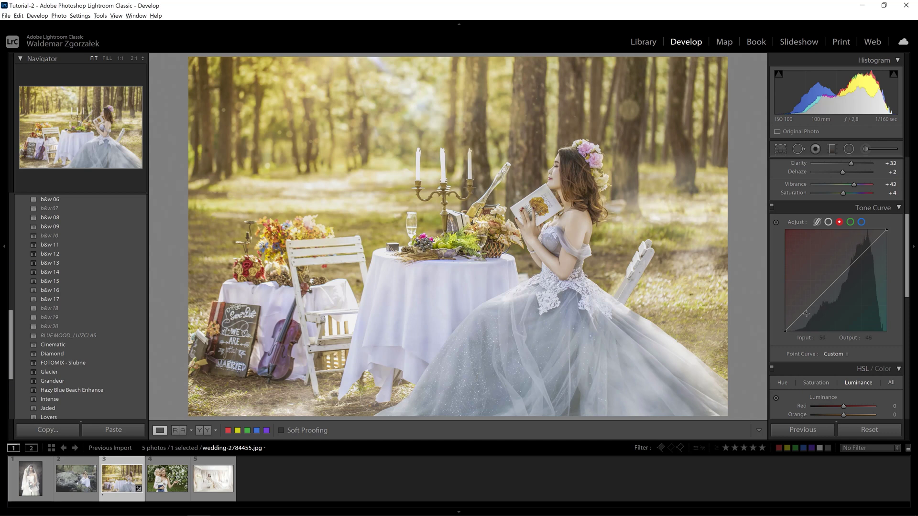
{"action": "left_click_drag", "start_coordinate": [806, 310], "coordinate": [799, 318]}
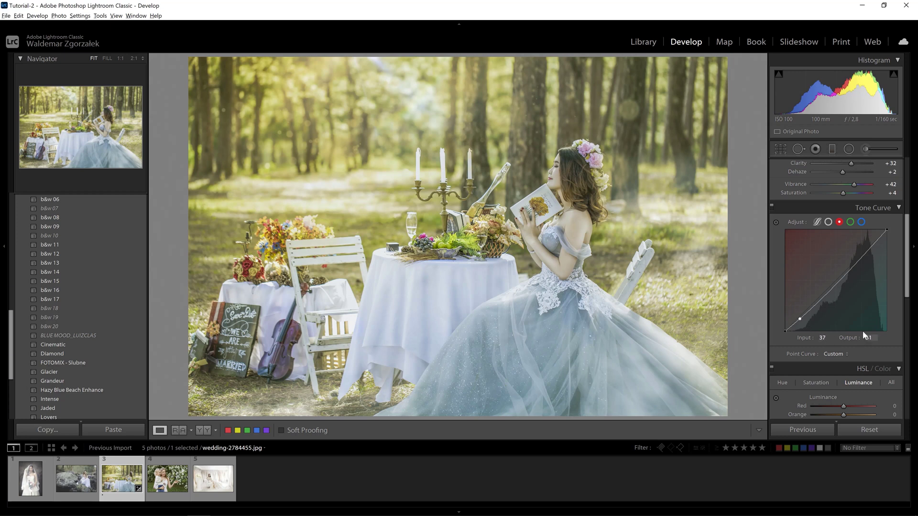
{"action": "left_click", "coordinate": [841, 276]}
{"action": "left_click_drag", "start_coordinate": [842, 277], "coordinate": [836, 281]}
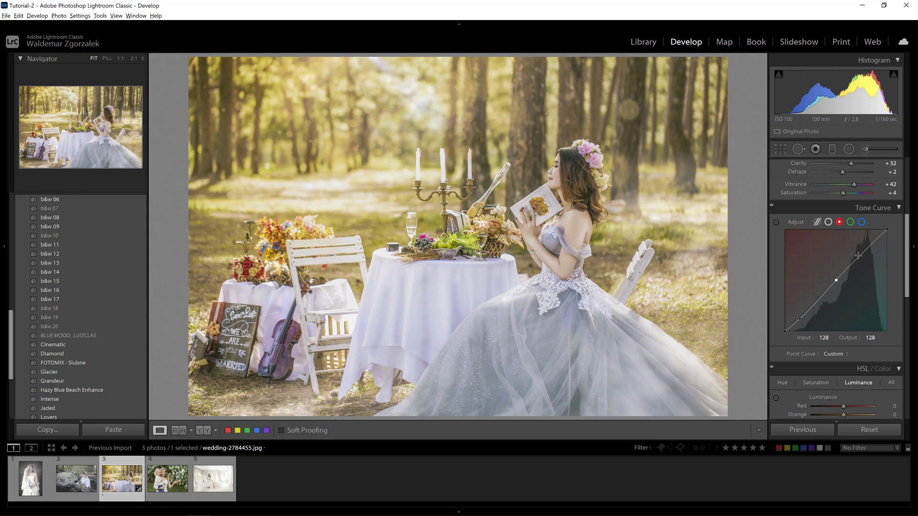
{"action": "left_click_drag", "start_coordinate": [860, 250], "coordinate": [859, 257]}
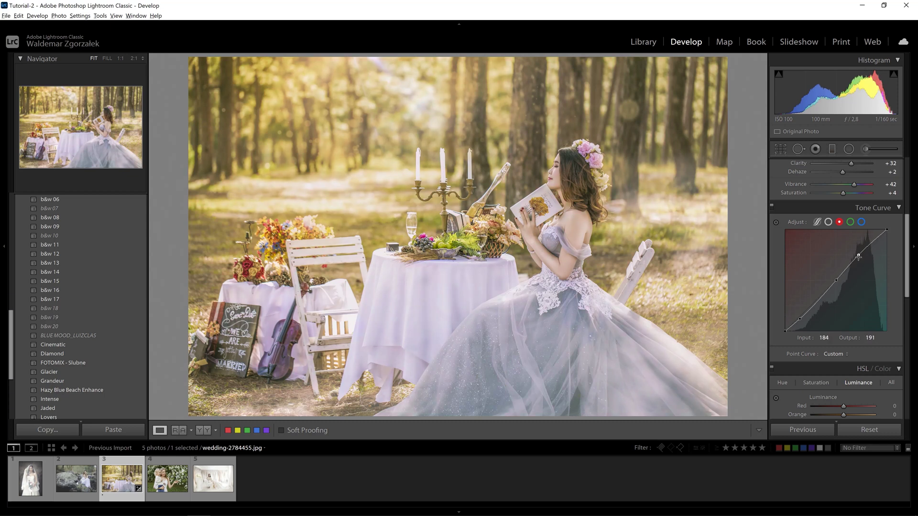
Add a green-curve shadow point at Input 44, Output 35
{"action": "left_click", "coordinate": [851, 223]}
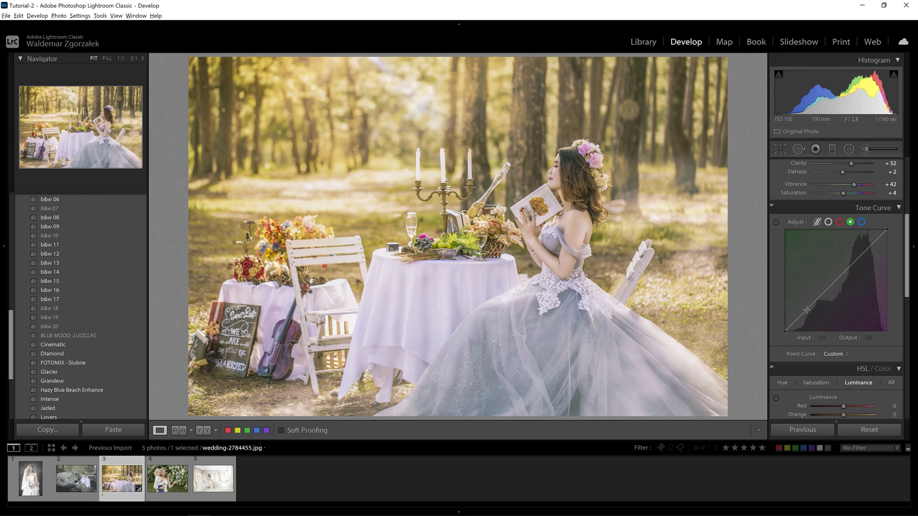
{"action": "left_click_drag", "start_coordinate": [807, 310], "coordinate": [805, 309]}
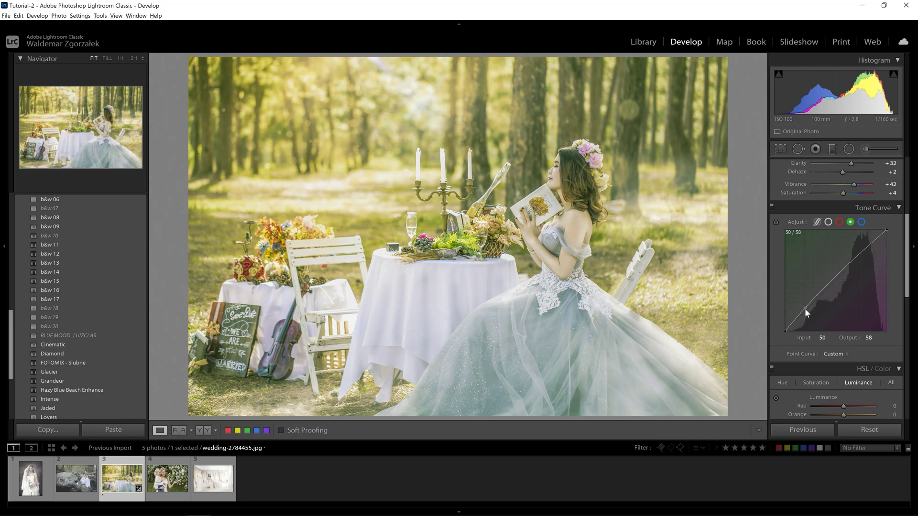
{"action": "left_click", "coordinate": [822, 338]}
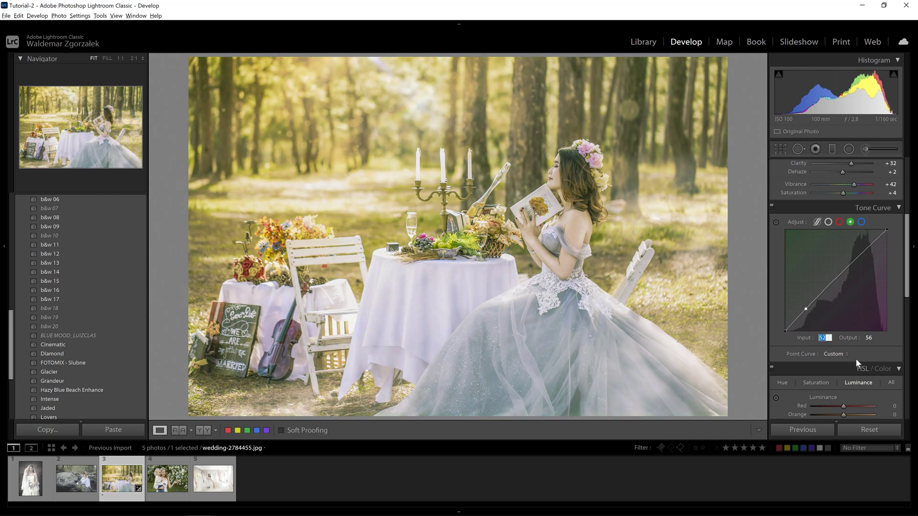
{"action": "type", "text": "44"}
{"action": "key", "text": "Return"}
{"action": "left_click", "coordinate": [869, 338]}
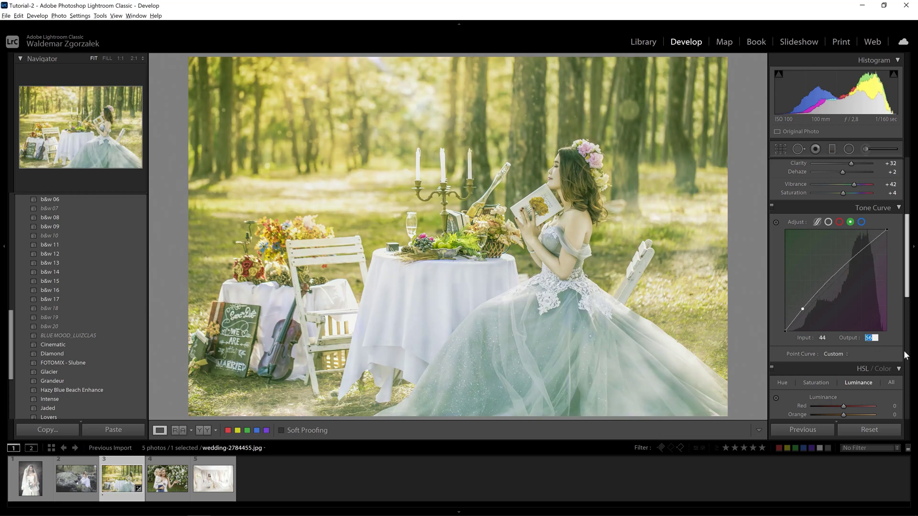
{"action": "type", "text": "35"}
{"action": "key", "text": "Return"}
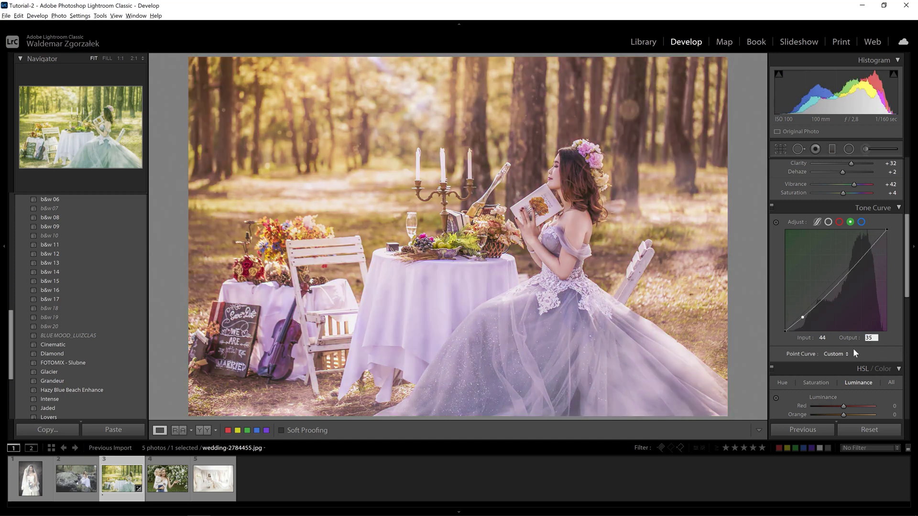
Add green-curve midtone point 130/129 and highlight point 185/190
{"action": "left_click", "coordinate": [834, 286]}
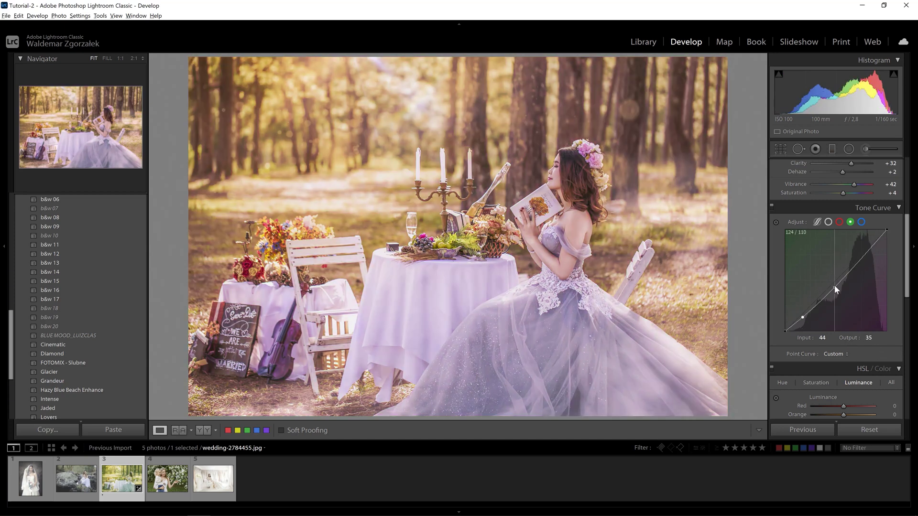
{"action": "left_click", "coordinate": [824, 338]}
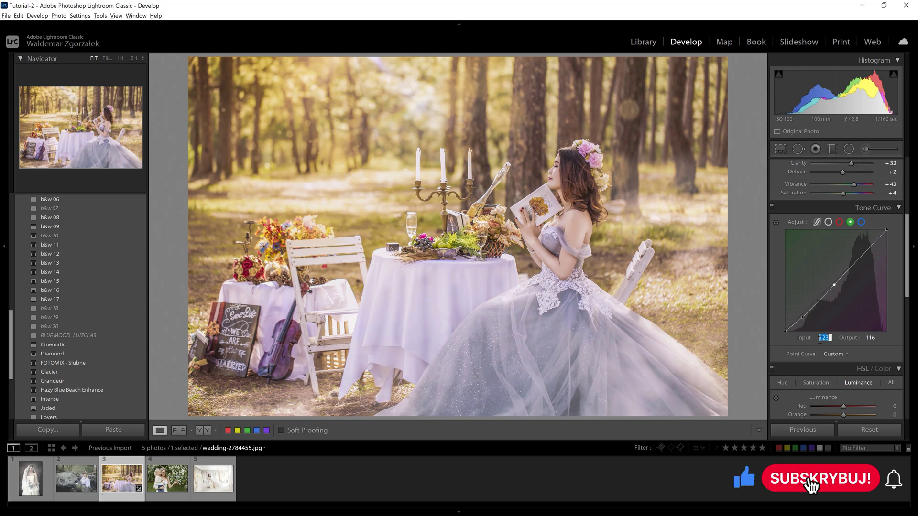
{"action": "type", "text": "53130"}
{"action": "key", "text": "Return"}
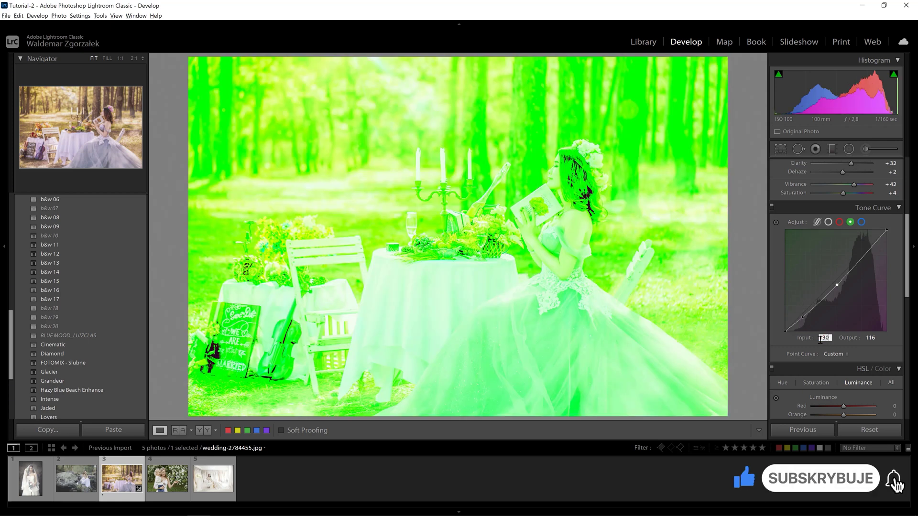
{"action": "left_click", "coordinate": [871, 338]}
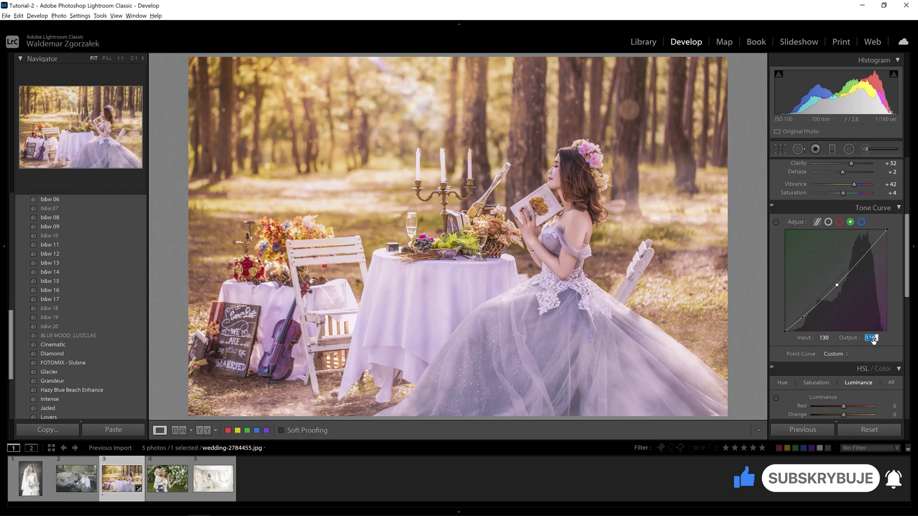
{"action": "type", "text": "12"}
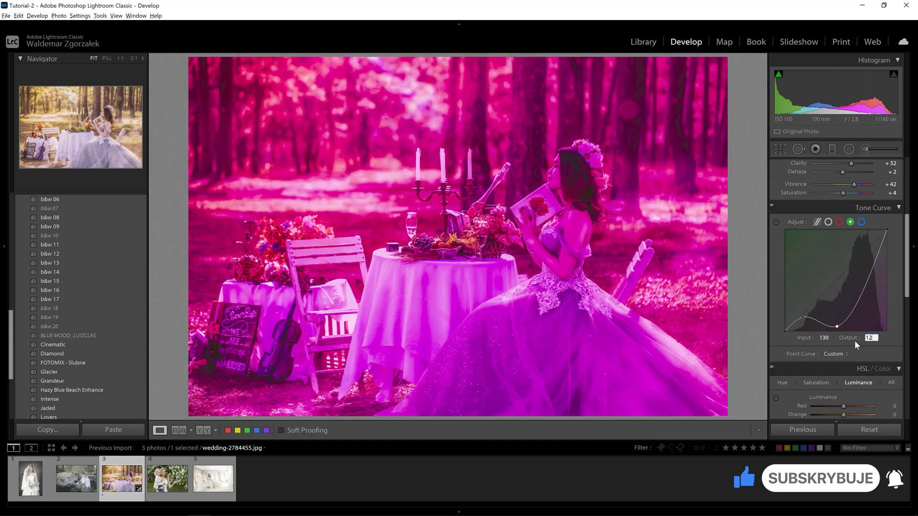
{"action": "type", "text": "9"}
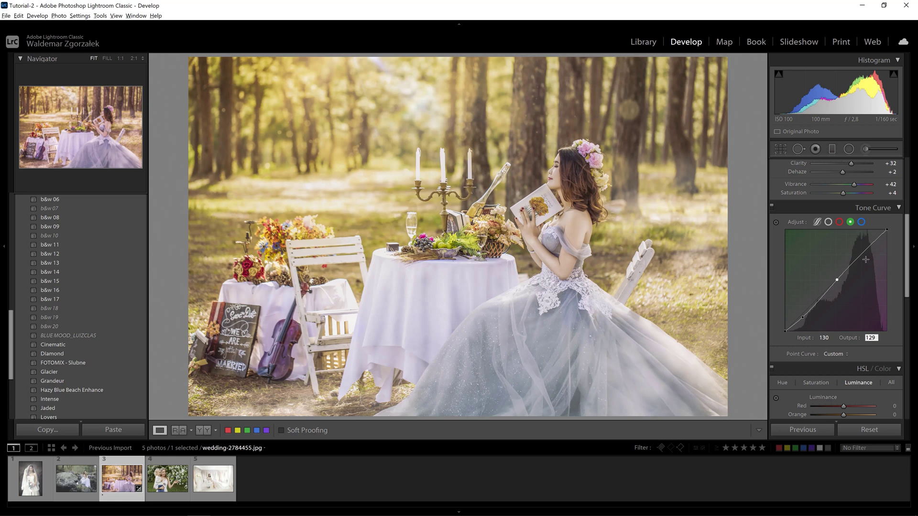
{"action": "left_click", "coordinate": [859, 252]}
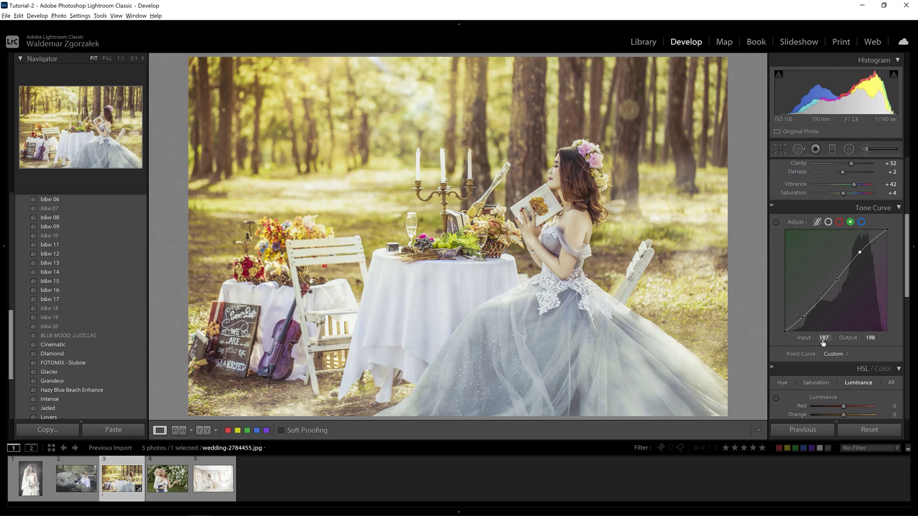
{"action": "type", "text": "185"}
{"action": "left_click", "coordinate": [870, 338]}
{"action": "type", "text": "190"}
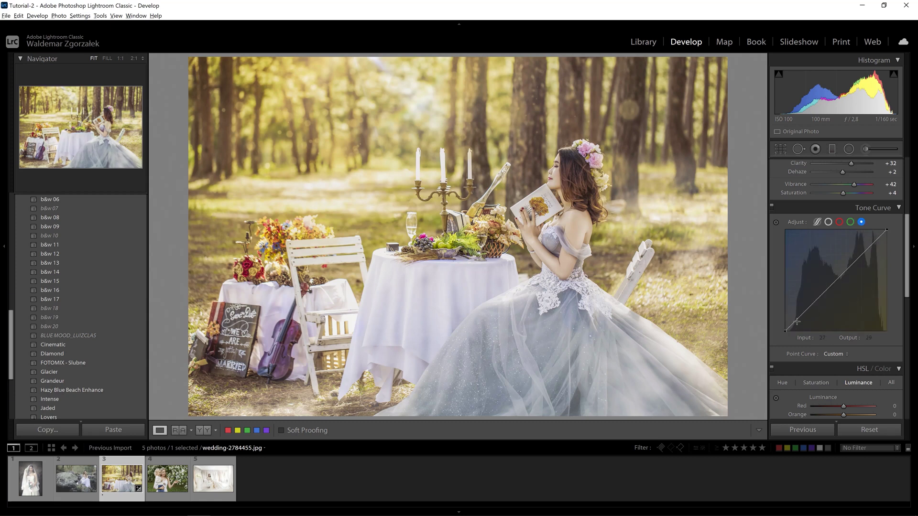
Add a blue-curve shadow point at Input 45, Output 34
{"action": "left_click_drag", "start_coordinate": [797, 321], "coordinate": [799, 314]}
{"action": "left_click", "coordinate": [827, 338]}
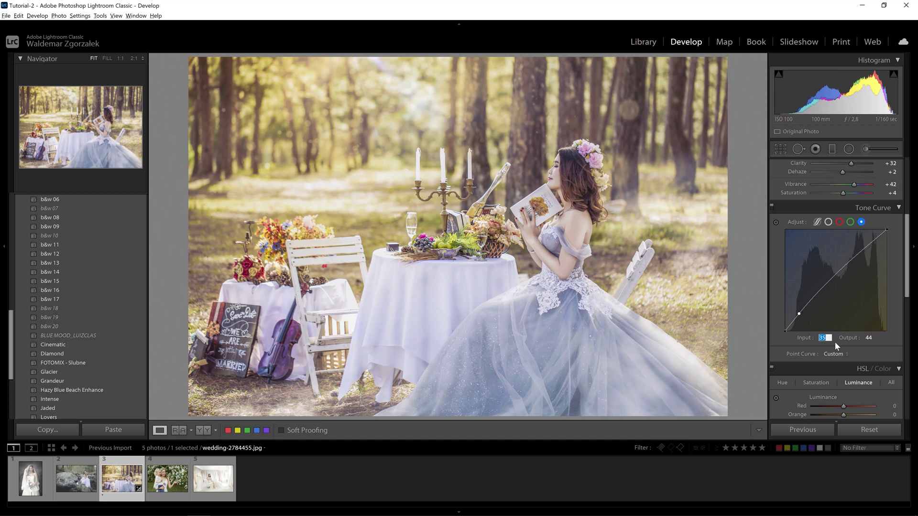
{"action": "type", "text": "45"}
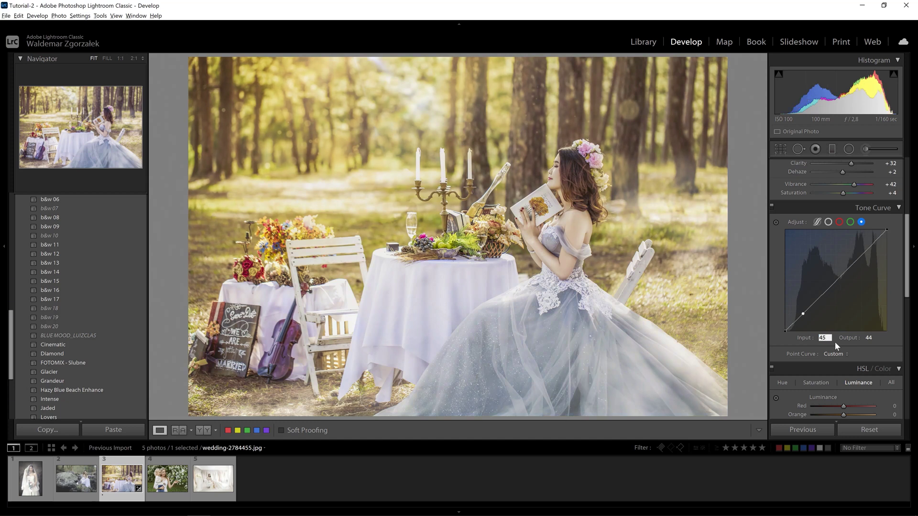
{"action": "left_click", "coordinate": [868, 337]}
{"action": "type", "text": "34"}
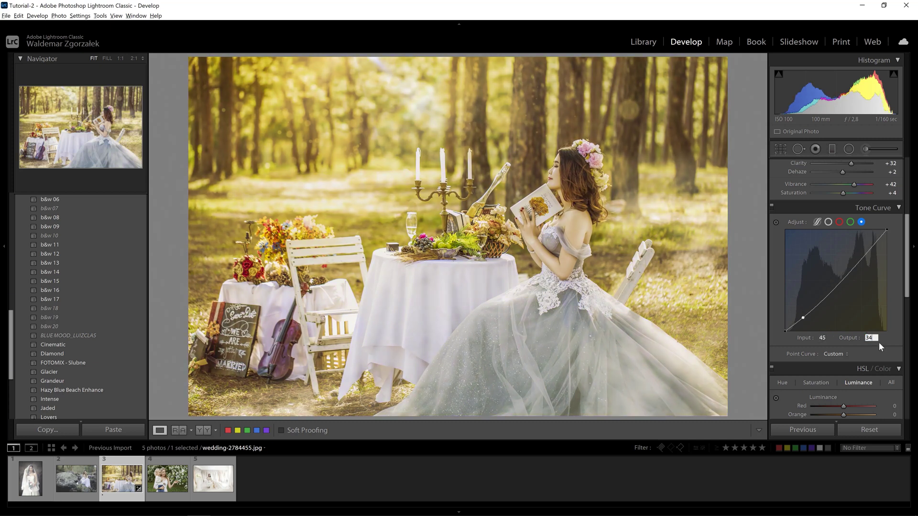
Add blue-curve midtone point 130/126 and highlight point 187/191
{"action": "left_click", "coordinate": [835, 285]}
{"action": "left_click", "coordinate": [822, 338]}
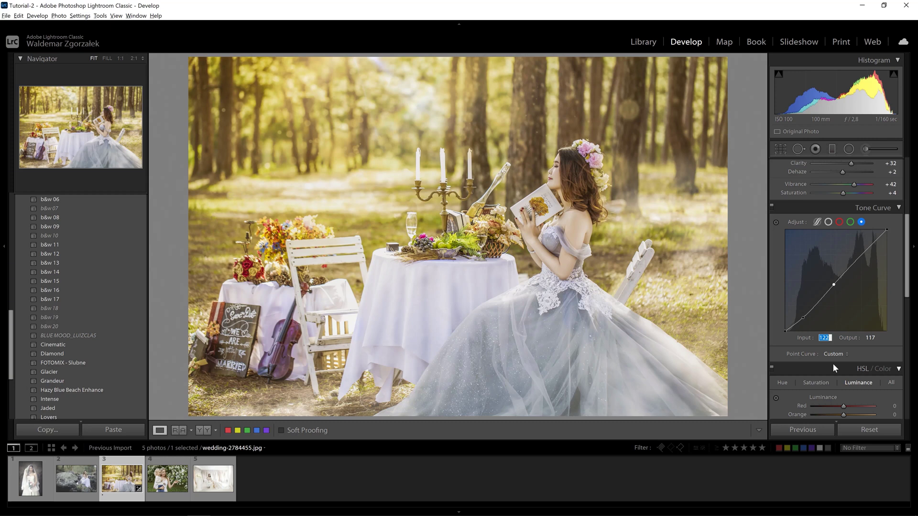
{"action": "type", "text": "130"}
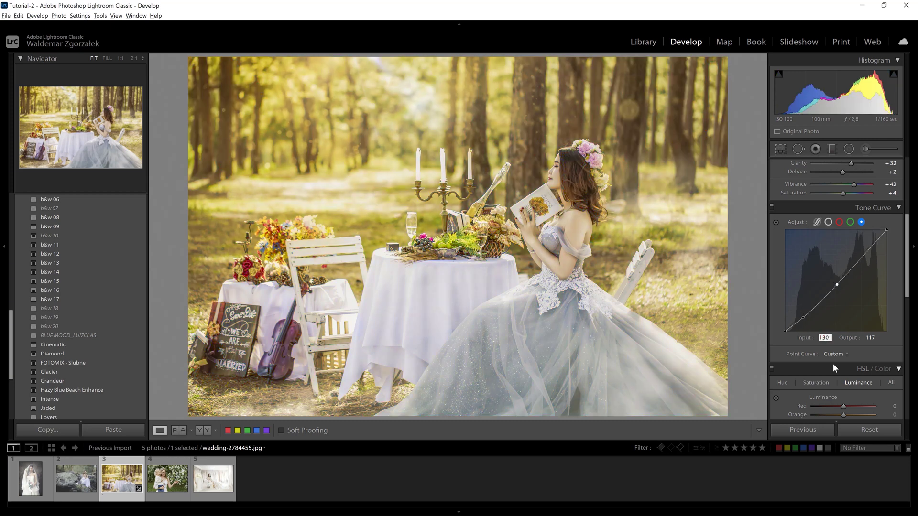
{"action": "left_click", "coordinate": [870, 338]}
{"action": "type", "text": "12"}
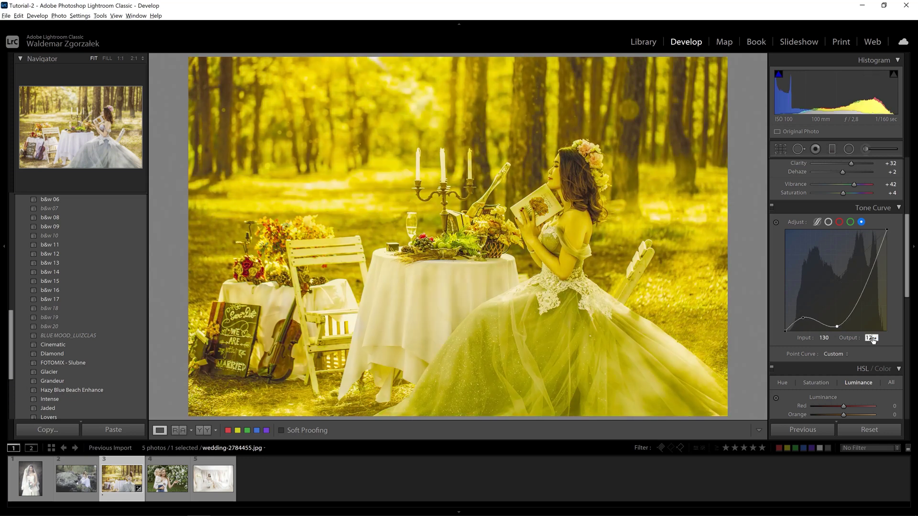
{"action": "type", "text": "6"}
{"action": "left_click", "coordinate": [864, 249]}
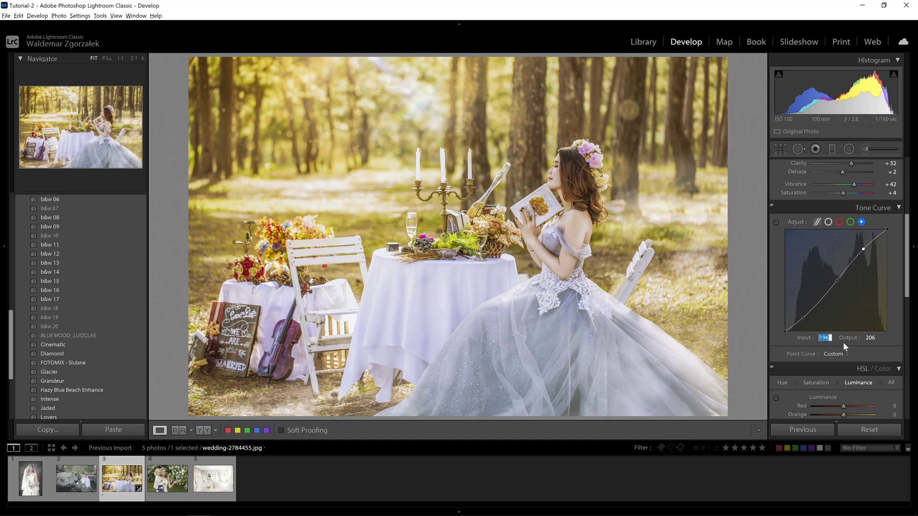
{"action": "type", "text": "187"}
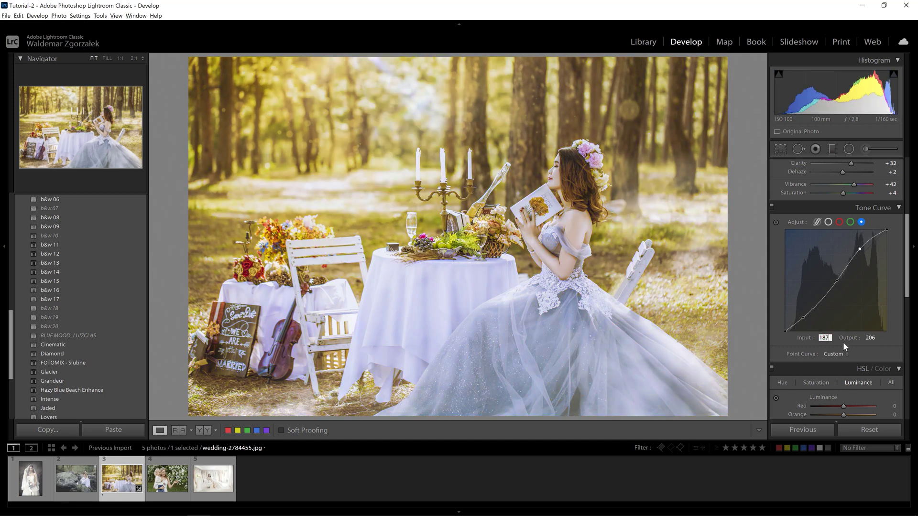
{"action": "left_click", "coordinate": [872, 338]}
{"action": "type", "text": "191"}
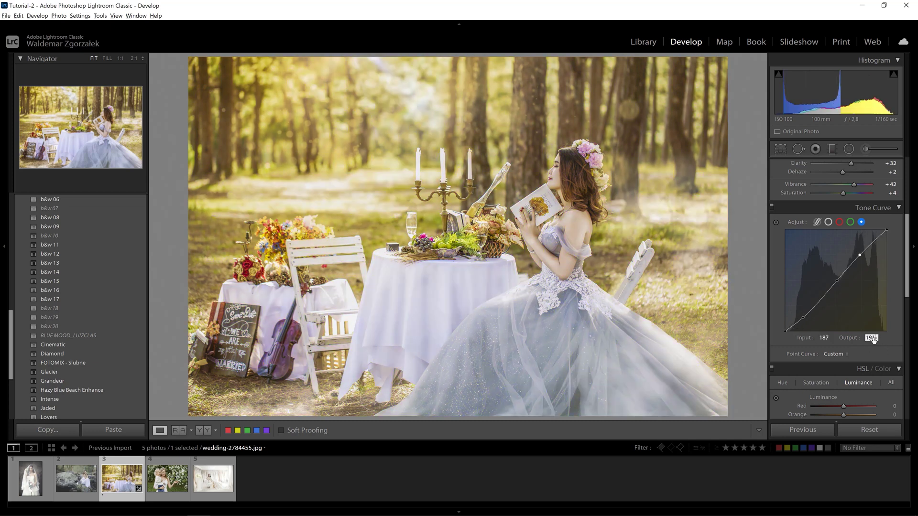
{"action": "key", "text": "Return"}
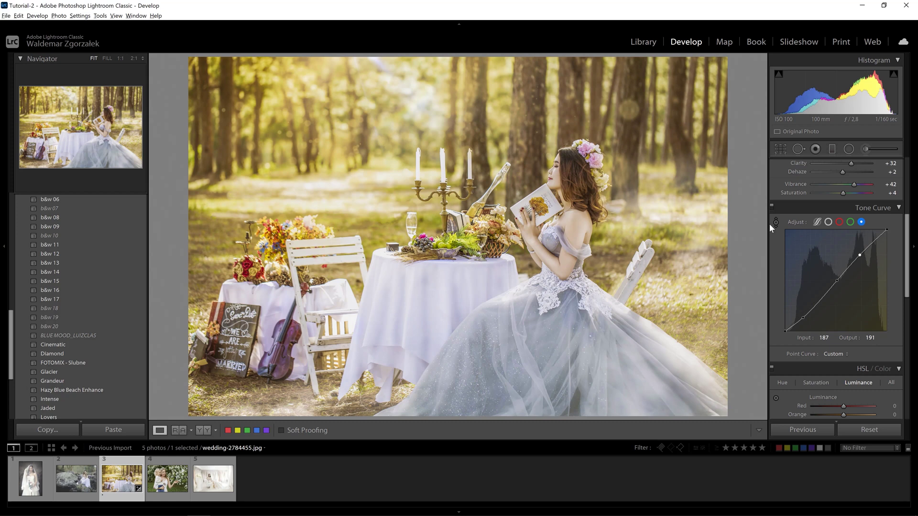
Compare the tone curve off and on twice, then scroll down to the HSL/Color panel
{"action": "left_click", "coordinate": [771, 208]}
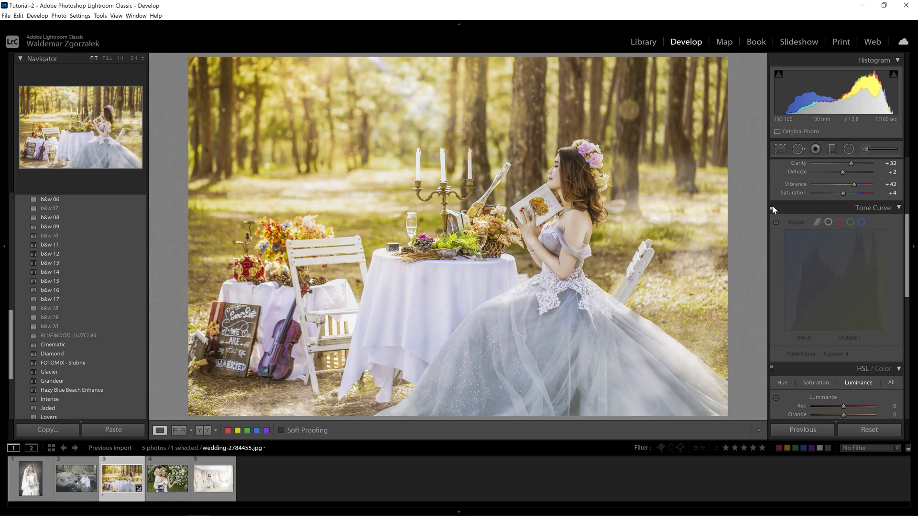
{"action": "left_click", "coordinate": [772, 207]}
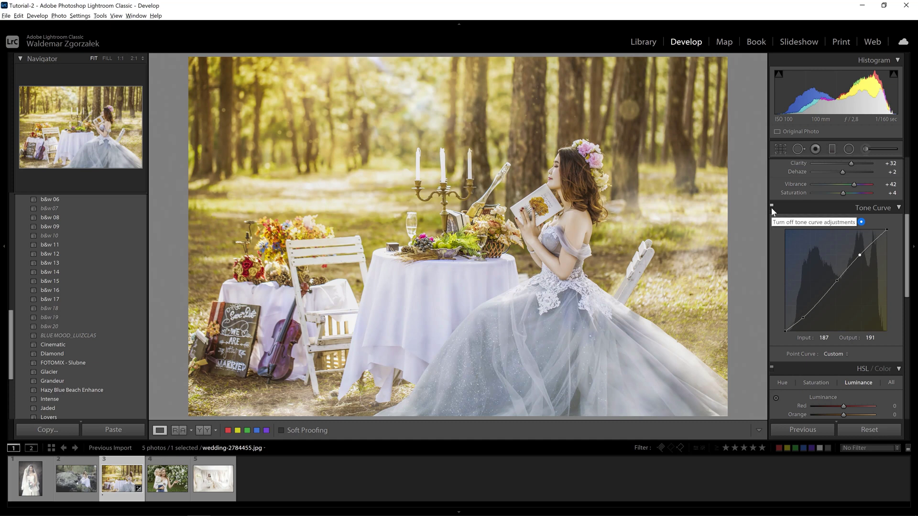
{"action": "left_click", "coordinate": [772, 207]}
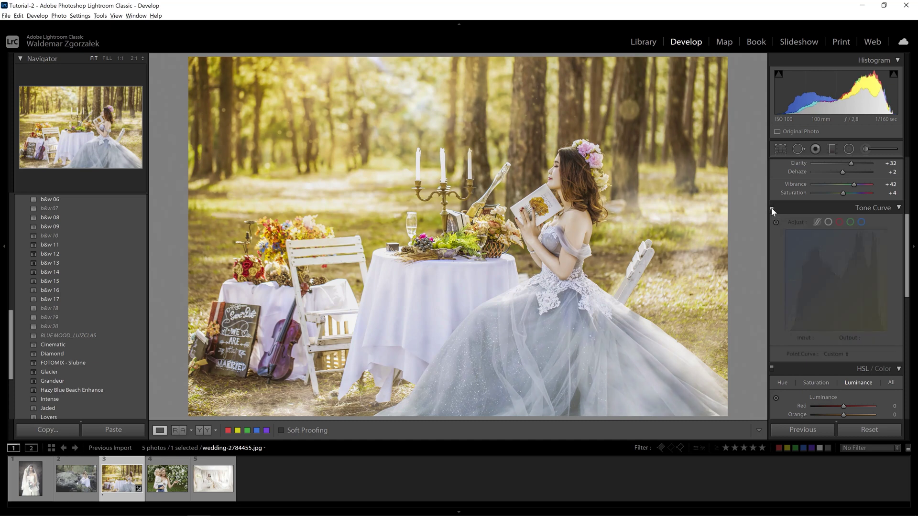
{"action": "left_click", "coordinate": [772, 206]}
{"action": "scroll", "coordinate": [909, 262], "scroll_direction": "down", "scroll_amount": 1}
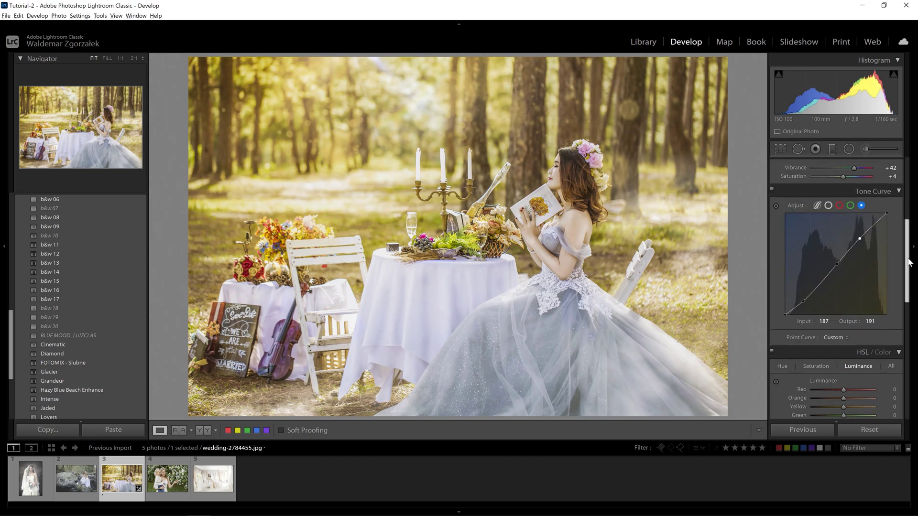
{"action": "scroll", "coordinate": [910, 262], "scroll_direction": "down", "scroll_amount": 5}
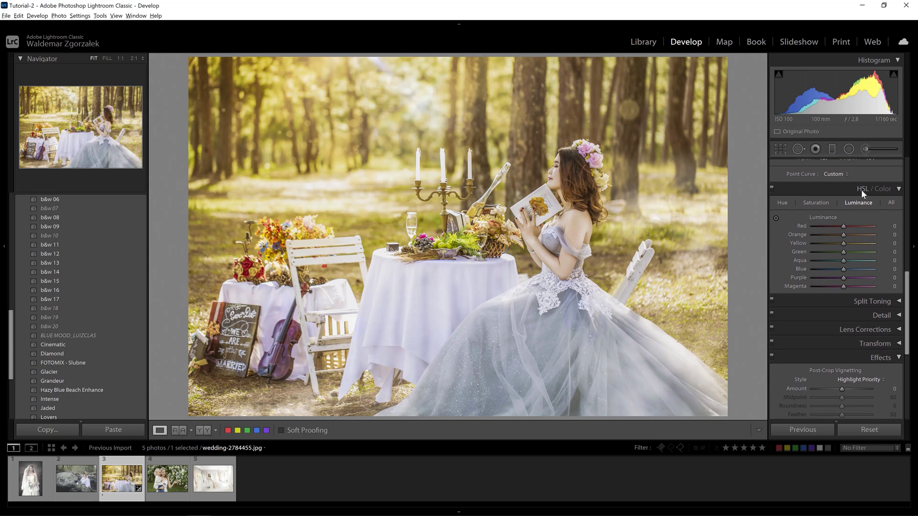
In the Hue tab, set Red +25, Green +15, Aqua +25, Blue -10, Purple -5, Magenta +30
{"action": "left_click", "coordinate": [783, 203]}
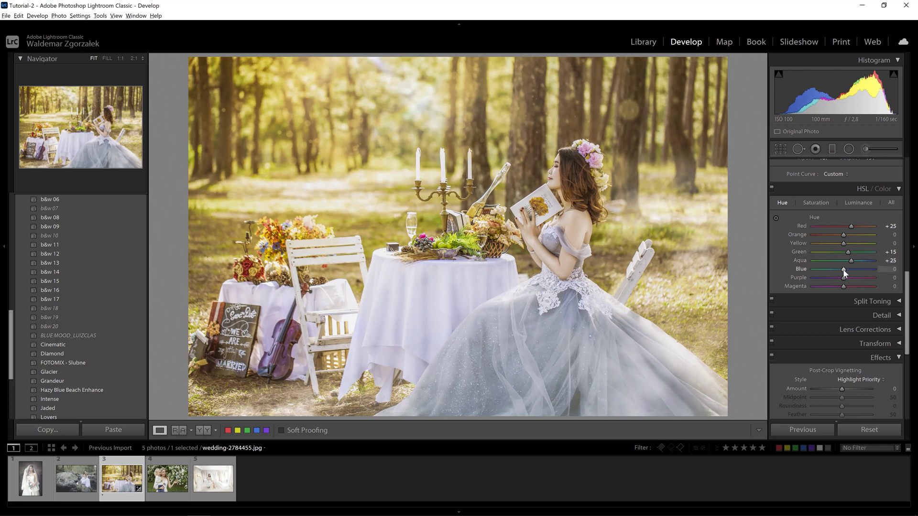
{"action": "left_click_drag", "start_coordinate": [843, 269], "coordinate": [841, 270]}
{"action": "left_click_drag", "start_coordinate": [840, 270], "coordinate": [839, 271]}
Set saturation to Orange -8, Yellow -53, Green -87, Blue -40, Purple -70, Magenta -35
{"action": "left_click", "coordinate": [815, 203]}
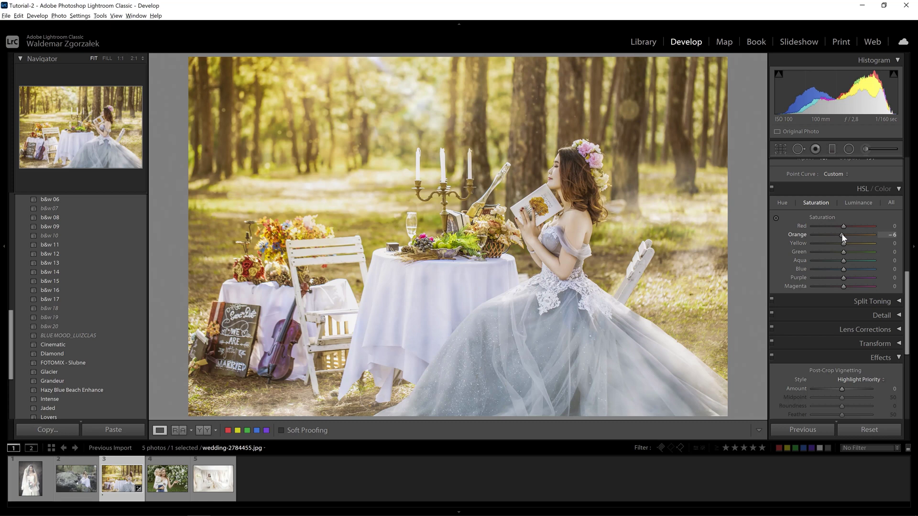
{"action": "left_click_drag", "start_coordinate": [841, 235], "coordinate": [842, 235]}
{"action": "left_click_drag", "start_coordinate": [844, 244], "coordinate": [829, 244]}
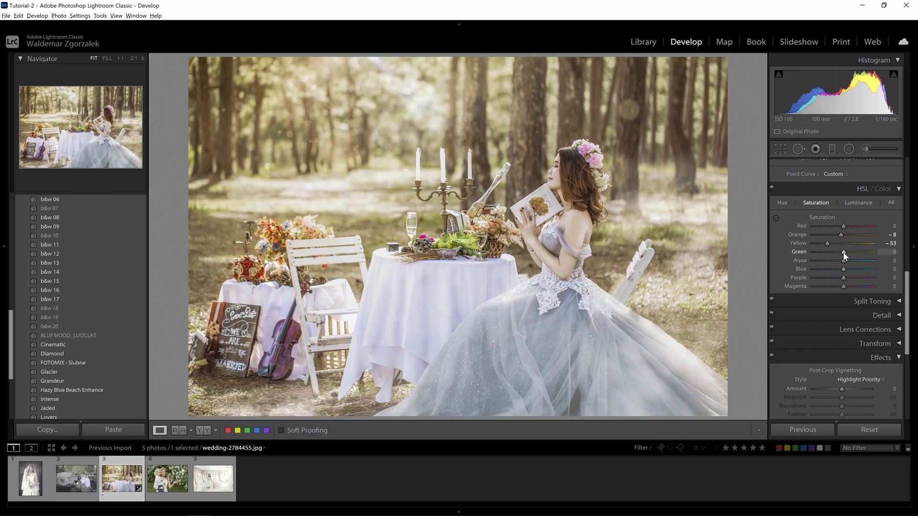
{"action": "left_click_drag", "start_coordinate": [844, 252], "coordinate": [833, 253]}
{"action": "left_click_drag", "start_coordinate": [824, 254], "coordinate": [819, 254]}
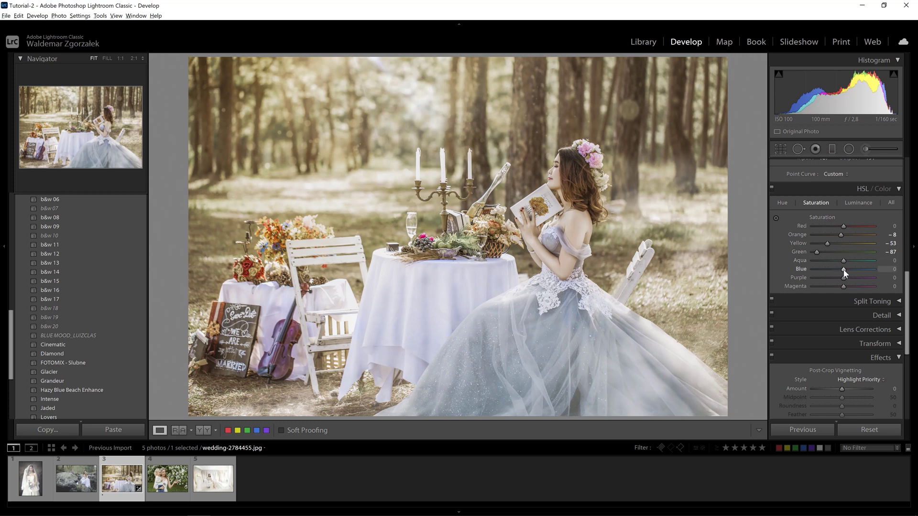
{"action": "left_click_drag", "start_coordinate": [844, 270], "coordinate": [835, 270]}
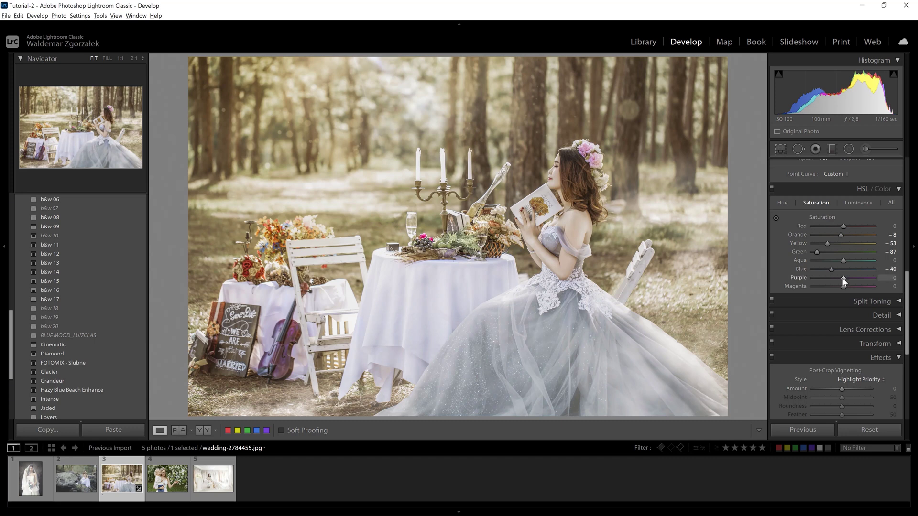
{"action": "left_click_drag", "start_coordinate": [831, 279], "coordinate": [826, 279]}
{"action": "left_click_drag", "start_coordinate": [844, 287], "coordinate": [835, 287]}
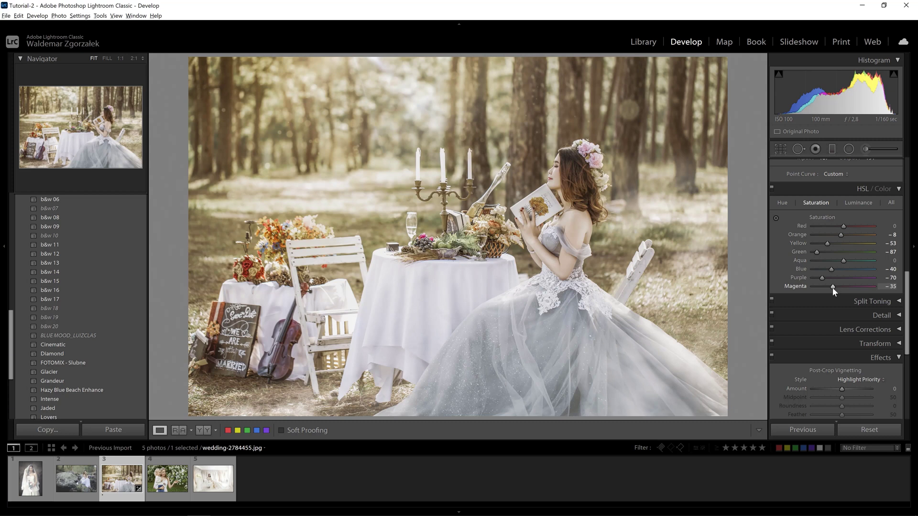
{"action": "left_click", "coordinate": [858, 203]}
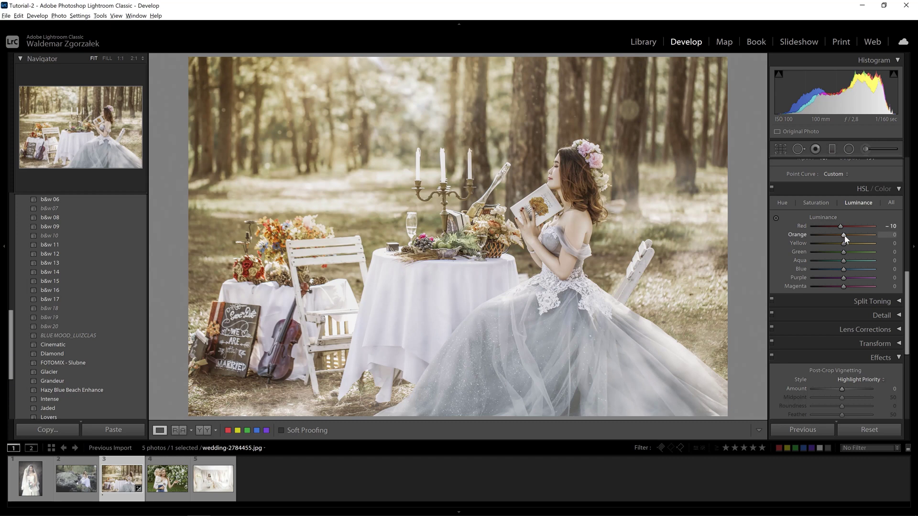
Adjust HSL luminance to Orange +4, Green -15 and Blue +5
{"action": "left_click_drag", "start_coordinate": [844, 235], "coordinate": [845, 234]}
{"action": "left_click_drag", "start_coordinate": [841, 251], "coordinate": [838, 252]}
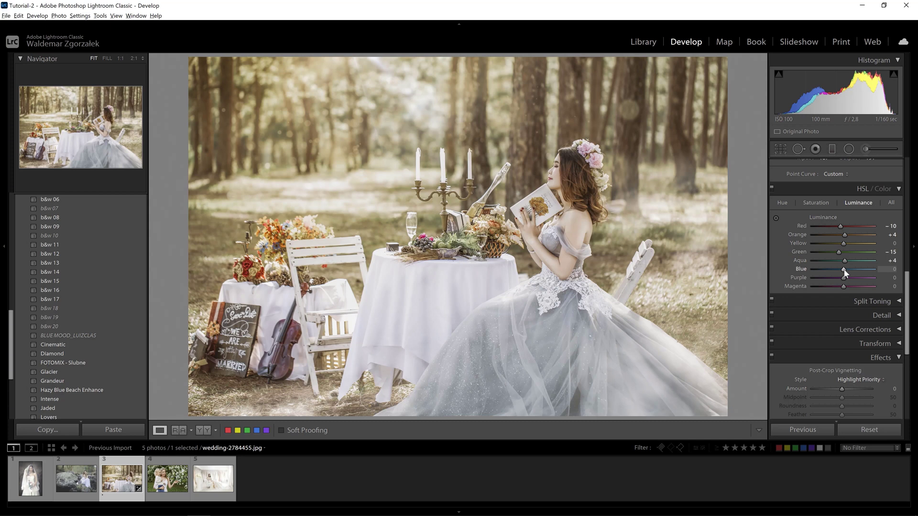
{"action": "left_click_drag", "start_coordinate": [844, 270], "coordinate": [846, 269]}
Toggle HSL off and on, then flip Before/After to compare the edit
{"action": "left_click", "coordinate": [772, 190]}
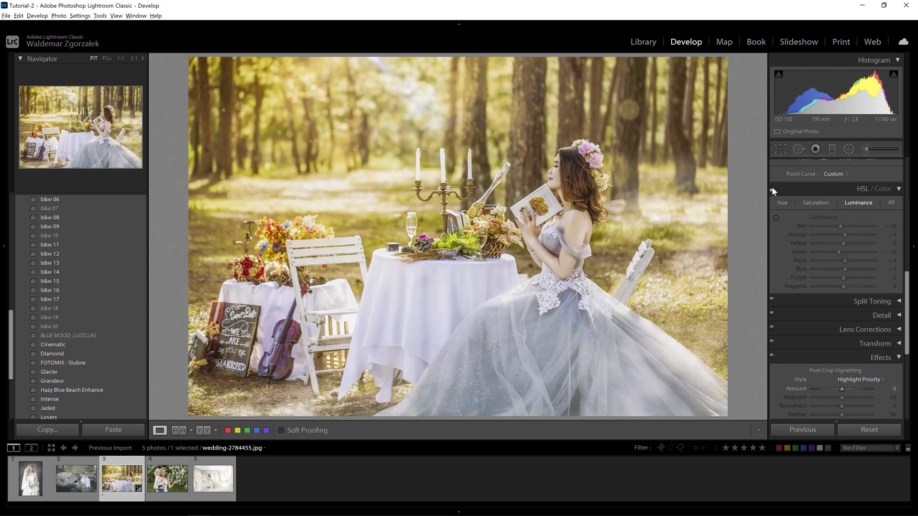
{"action": "left_click", "coordinate": [772, 189]}
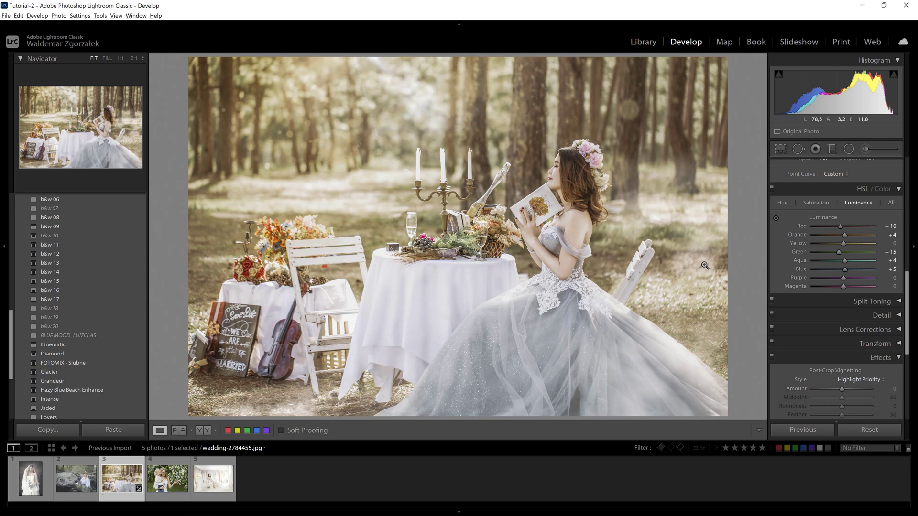
{"action": "key", "text": "backslash"}
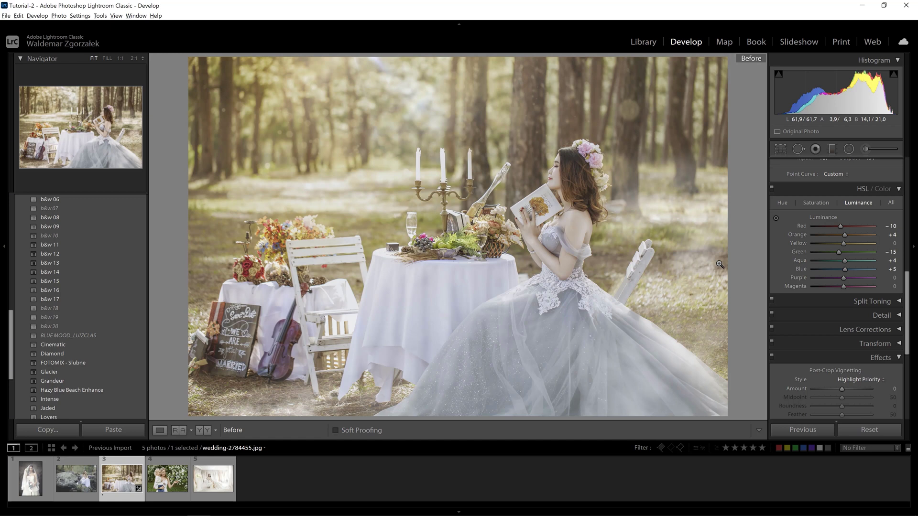
{"action": "key", "text": "backslash"}
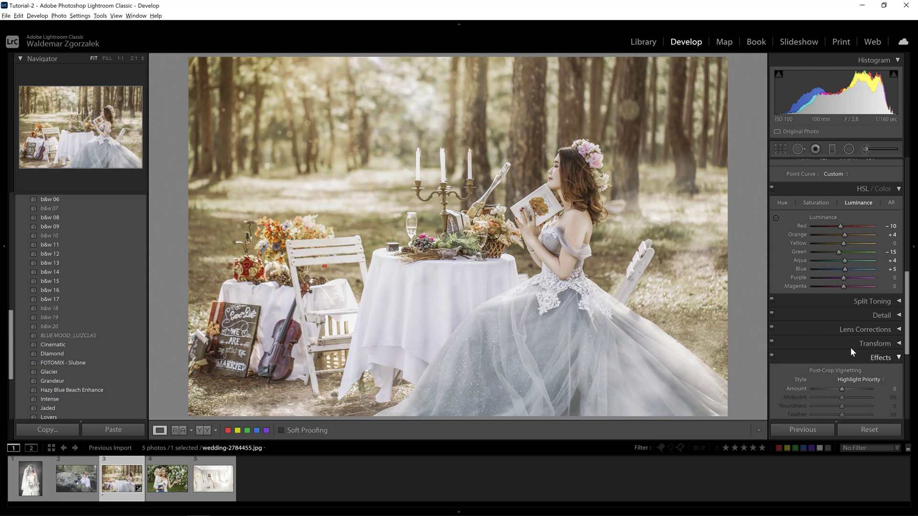
Scroll down to Calibration and set Blue Primary Hue to +5
{"action": "scroll", "coordinate": [850, 348], "scroll_direction": "down", "scroll_amount": 5}
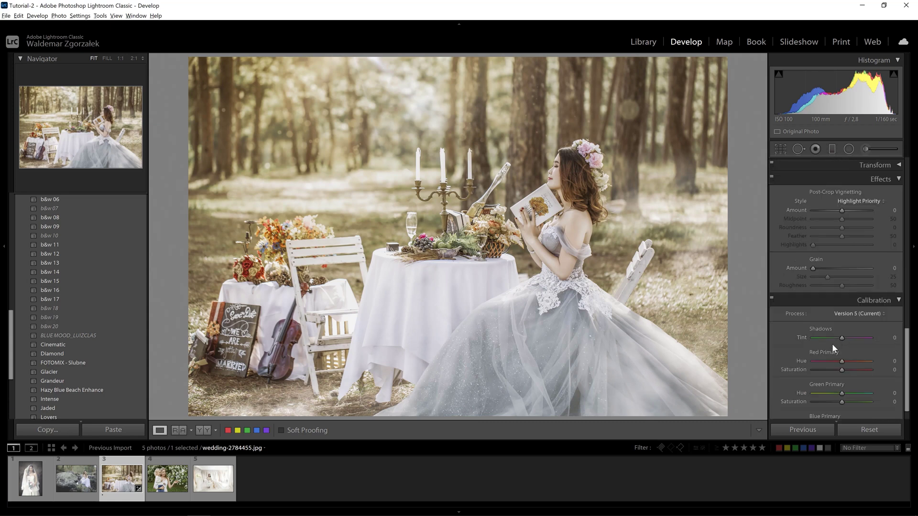
{"action": "scroll", "coordinate": [838, 340], "scroll_direction": "down", "scroll_amount": 1}
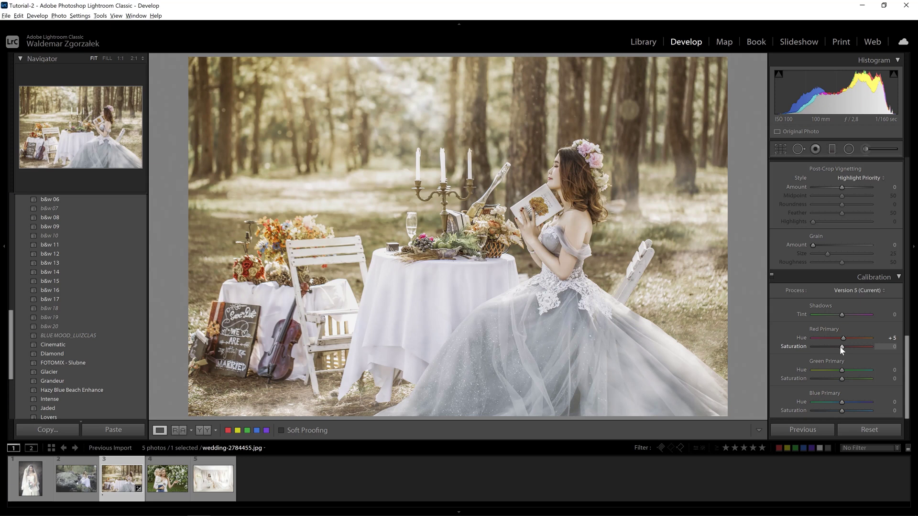
{"action": "scroll", "coordinate": [843, 346], "scroll_direction": "up", "scroll_amount": 2}
{"action": "left_click_drag", "start_coordinate": [842, 401], "coordinate": [844, 403]}
Darken the edges with a Highlight Priority post-crop vignette at Amount -10
{"action": "scroll", "coordinate": [840, 219], "scroll_direction": "up", "scroll_amount": 3}
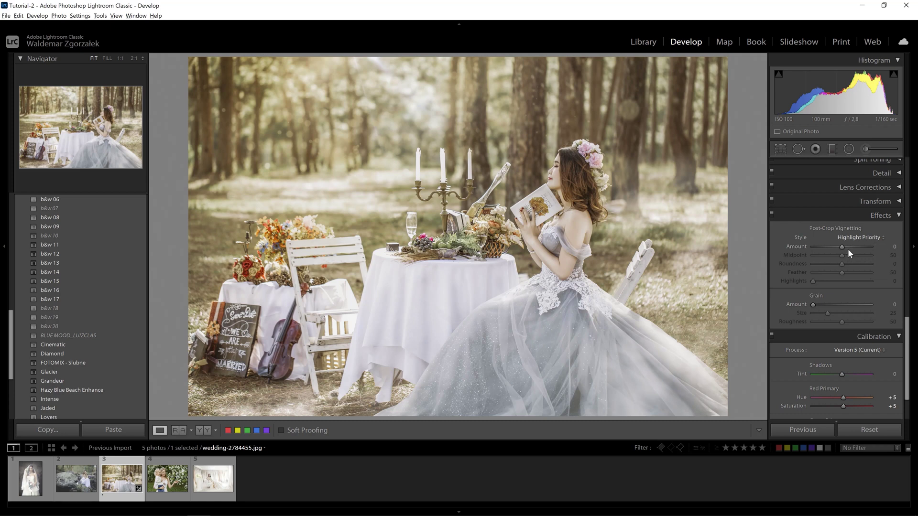
{"action": "left_click_drag", "start_coordinate": [841, 246], "coordinate": [839, 246]}
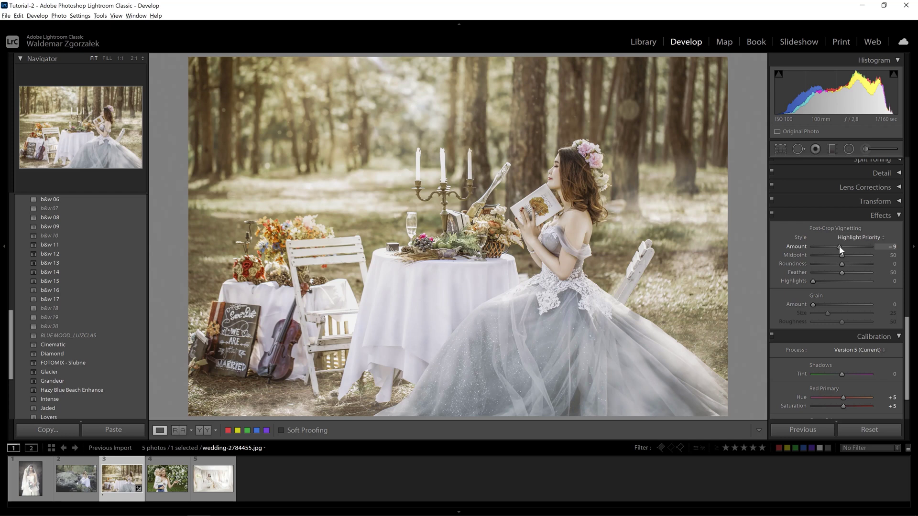
{"action": "mouse_move", "coordinate": [839, 246]}
{"action": "left_mouse_down"}
{"action": "mouse_move", "coordinate": [860, 247]}
{"action": "mouse_move", "coordinate": [805, 249]}
{"action": "mouse_move", "coordinate": [838, 248]}
{"action": "left_mouse_up"}
{"action": "left_click_drag", "start_coordinate": [838, 247], "coordinate": [839, 248]}
{"action": "left_click_drag", "start_coordinate": [838, 247], "coordinate": [836, 249]}
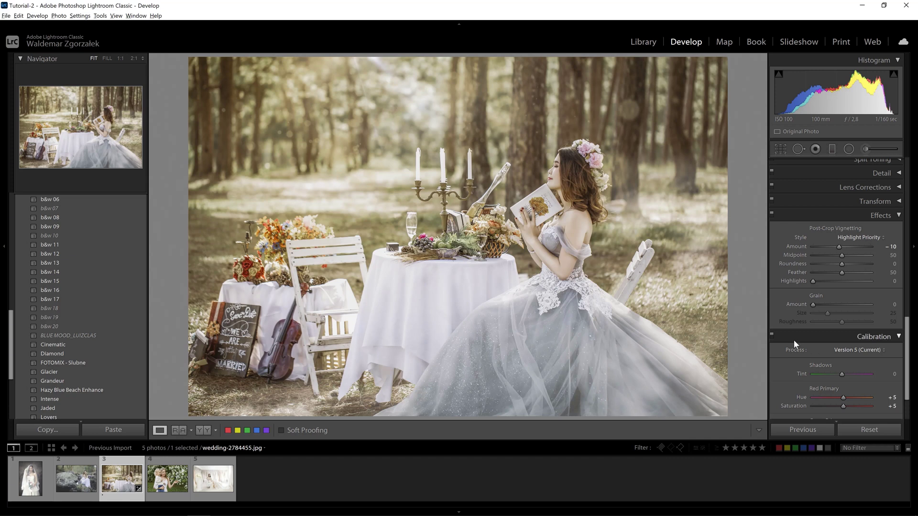
{"action": "left_click_drag", "start_coordinate": [910, 342], "coordinate": [916, 111]}
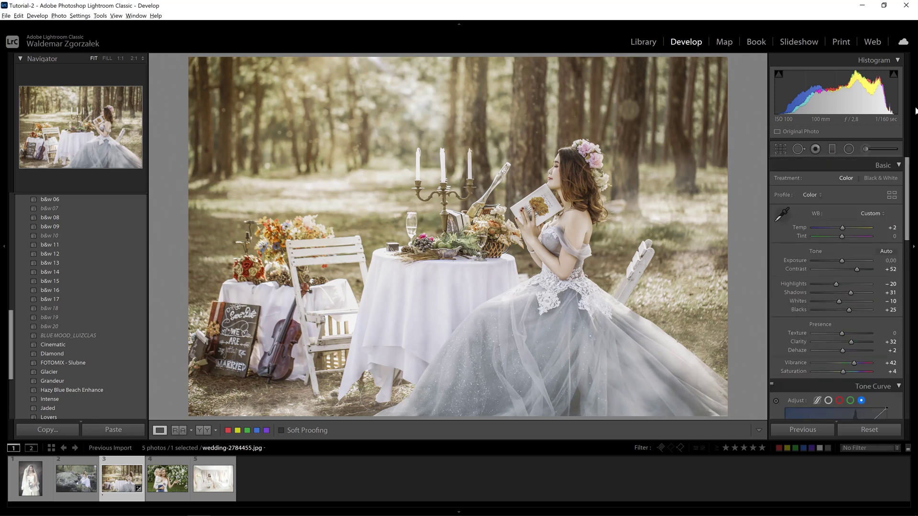
Compare Before/After, then bring up the Presets panel's + menu for a new preset
{"action": "key", "text": "backslash"}
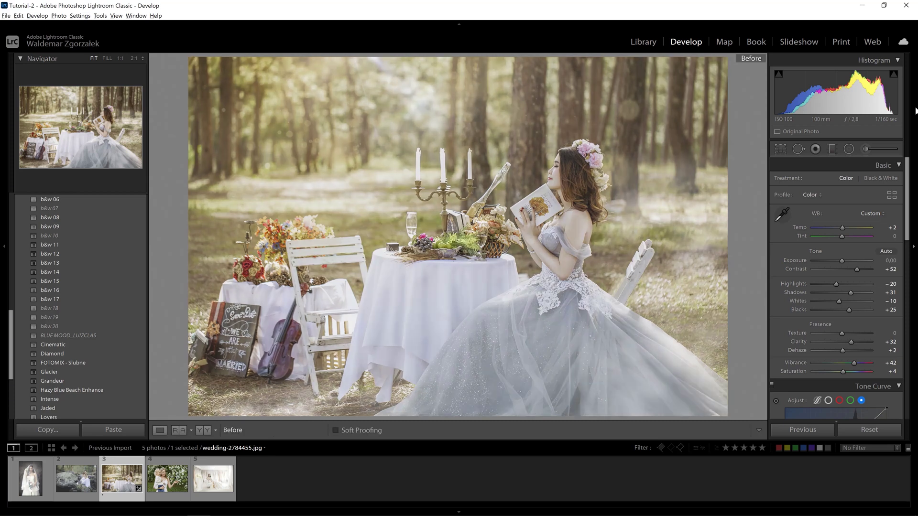
{"action": "key", "text": "backslash"}
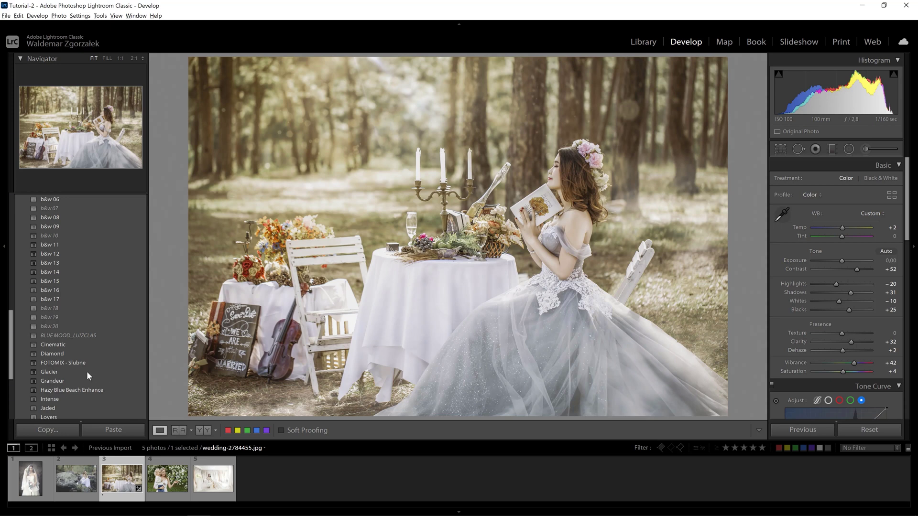
{"action": "scroll", "coordinate": [85, 371], "scroll_direction": "up", "scroll_amount": 10}
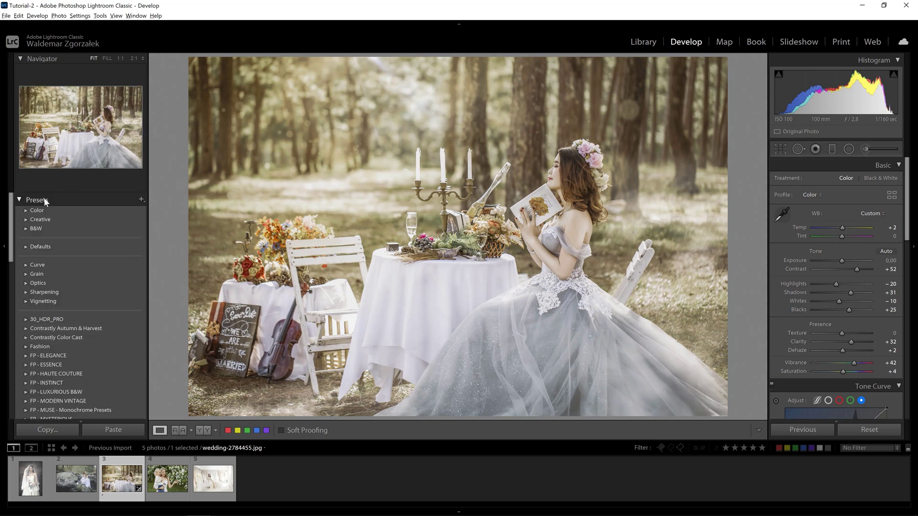
{"action": "left_click", "coordinate": [141, 202]}
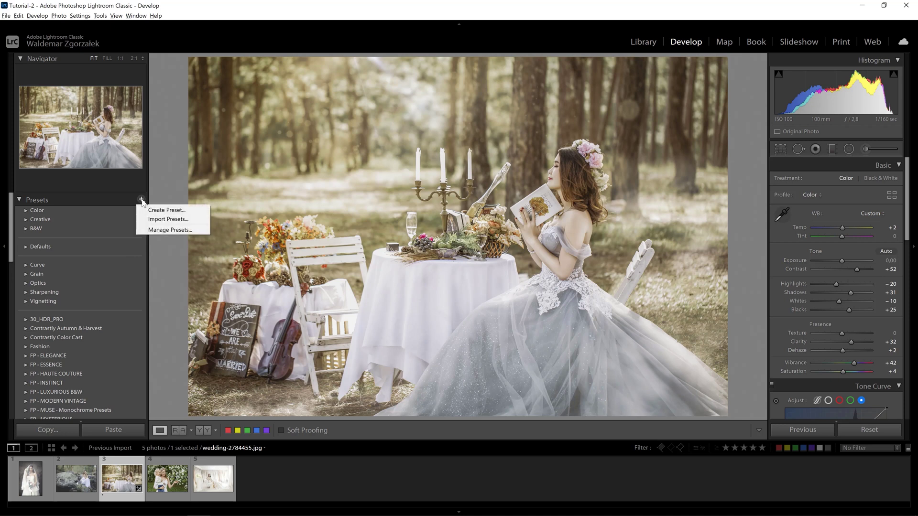
Save the current edits as 'Untitled Preset' in the User Presets group
{"action": "left_click", "coordinate": [152, 212]}
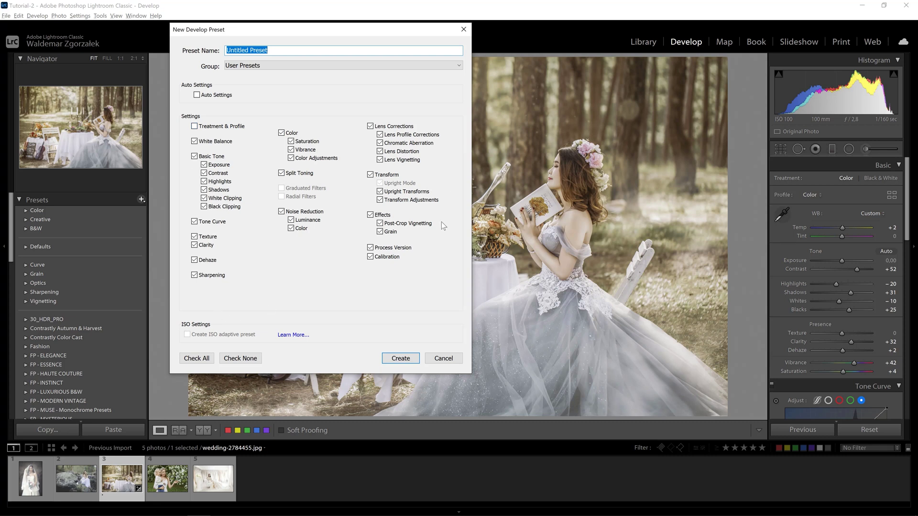
{"action": "left_click", "coordinate": [263, 65]}
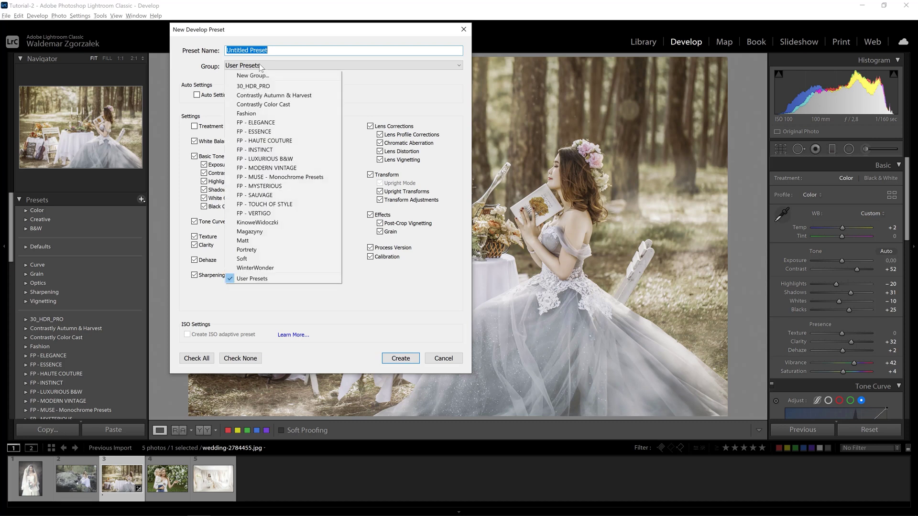
{"action": "left_click", "coordinate": [257, 279]}
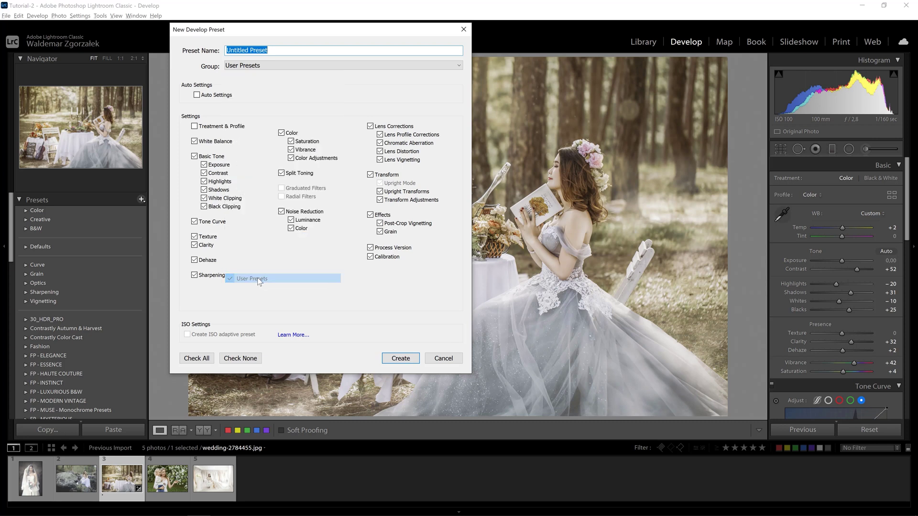
{"action": "key", "text": "End"}
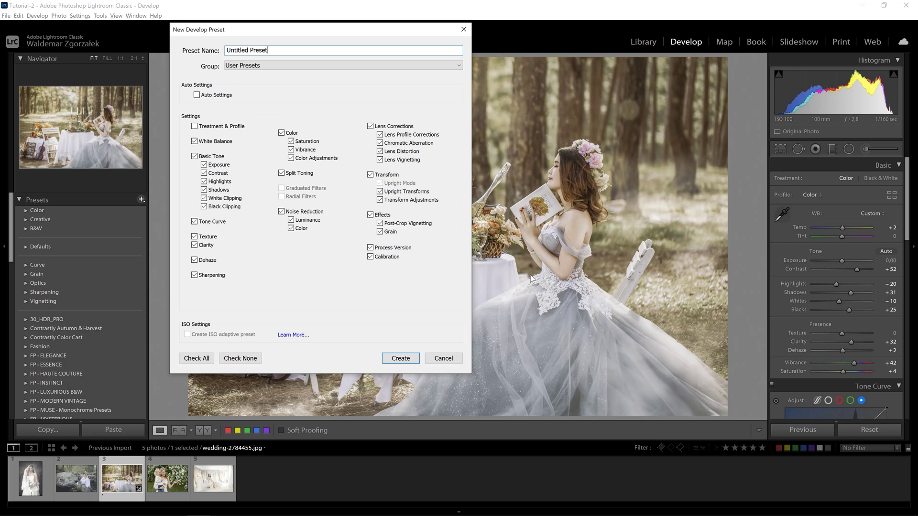
{"action": "left_click", "coordinate": [443, 359]}
{"action": "scroll", "coordinate": [96, 366], "scroll_direction": "down", "scroll_amount": 10}
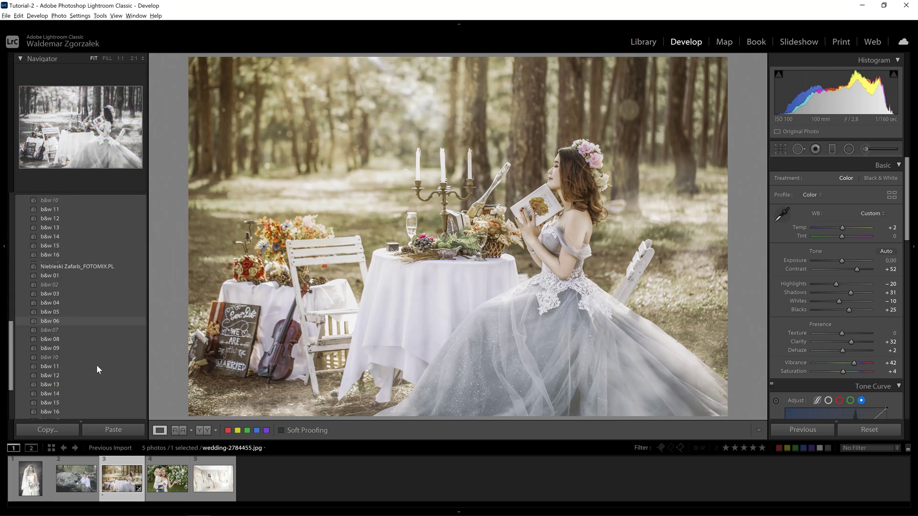
Apply the FOTOMIX - Slubne preset to the forest wedding photo and switch to mom-4211834.jpg
{"action": "scroll", "coordinate": [96, 365], "scroll_direction": "down", "scroll_amount": 5}
{"action": "scroll", "coordinate": [88, 285], "scroll_direction": "up", "scroll_amount": 5}
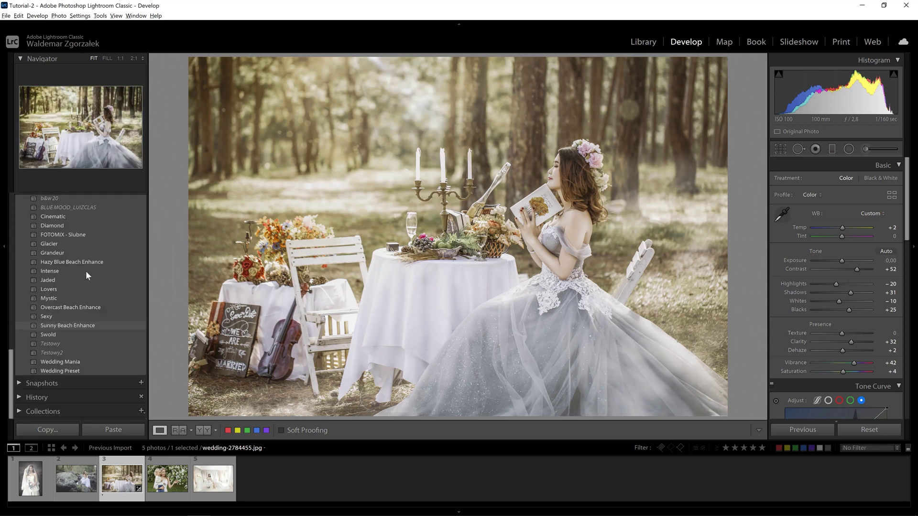
{"action": "scroll", "coordinate": [84, 292], "scroll_direction": "up", "scroll_amount": 6}
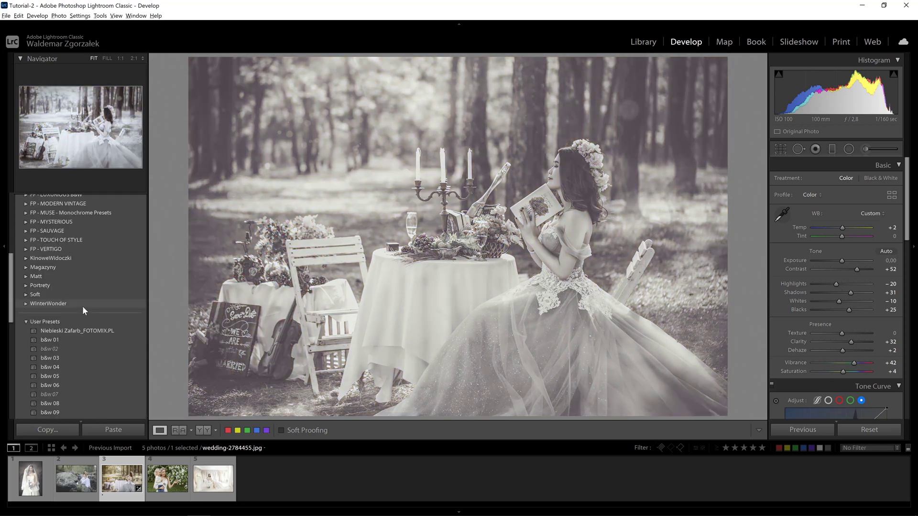
{"action": "scroll", "coordinate": [79, 341], "scroll_direction": "down", "scroll_amount": 8}
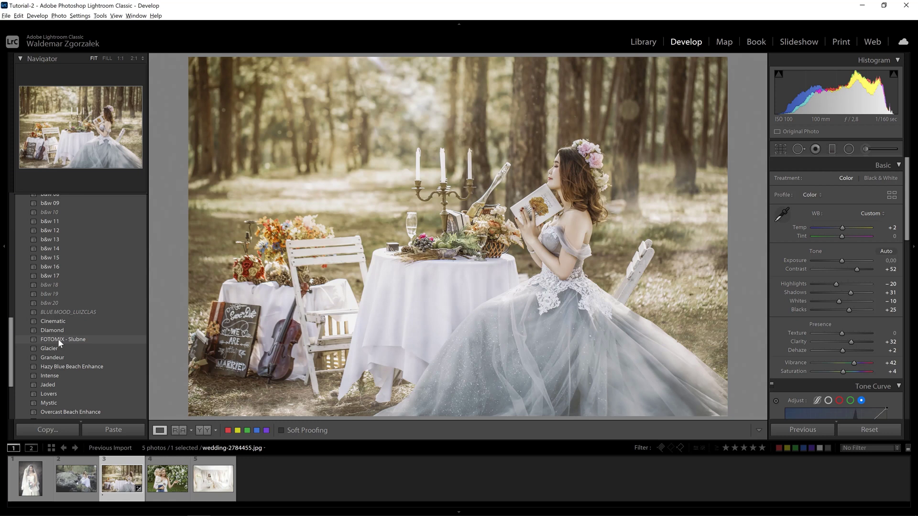
{"action": "left_click", "coordinate": [58, 339]}
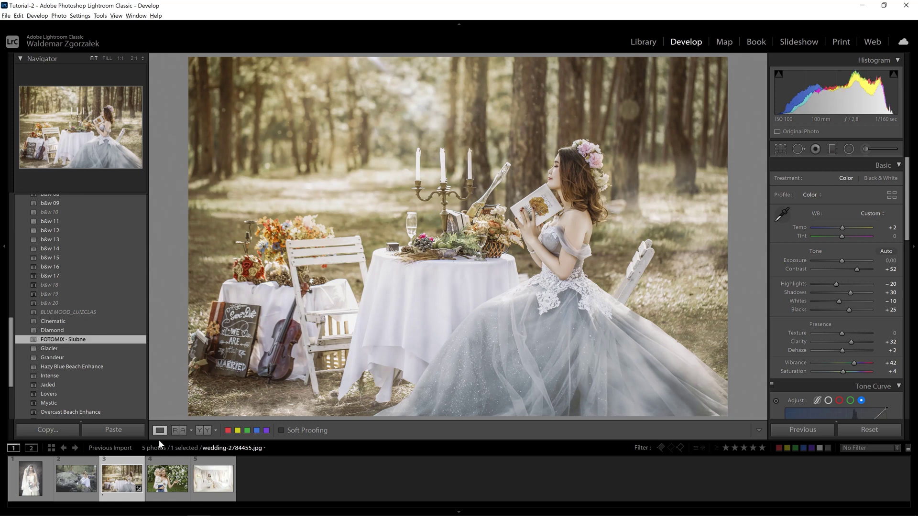
{"action": "left_click", "coordinate": [171, 485]}
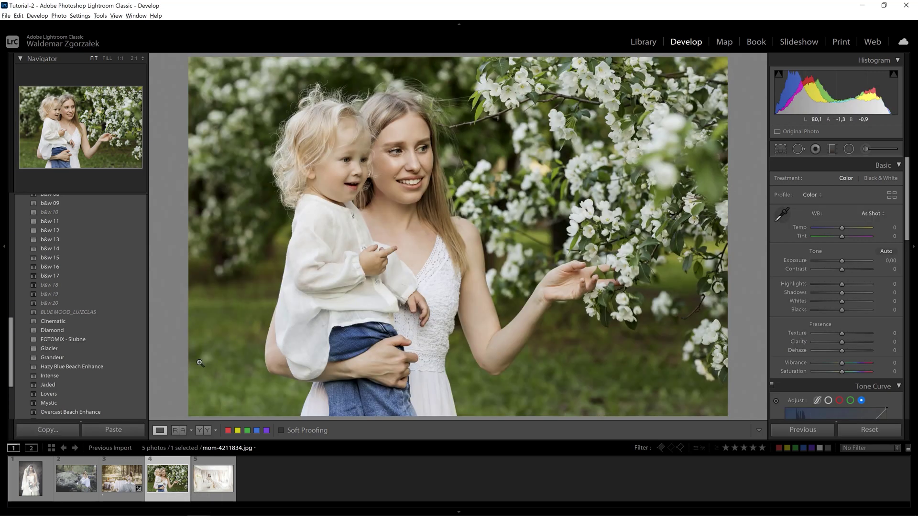
Apply FOTOMIX - Slubne to mom-4211834.jpg and wedding-2584187.jpg, then select blushing-2597951.jpg
{"action": "left_click", "coordinate": [60, 339]}
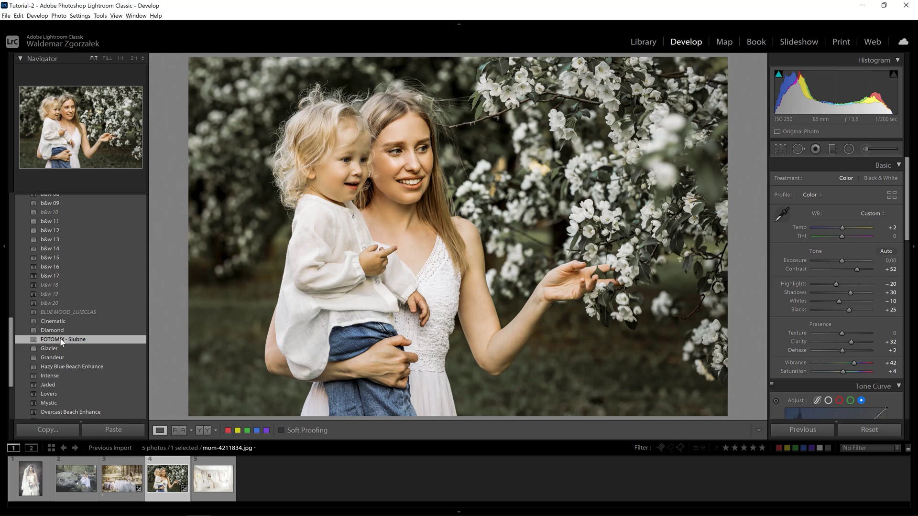
{"action": "left_click", "coordinate": [213, 480]}
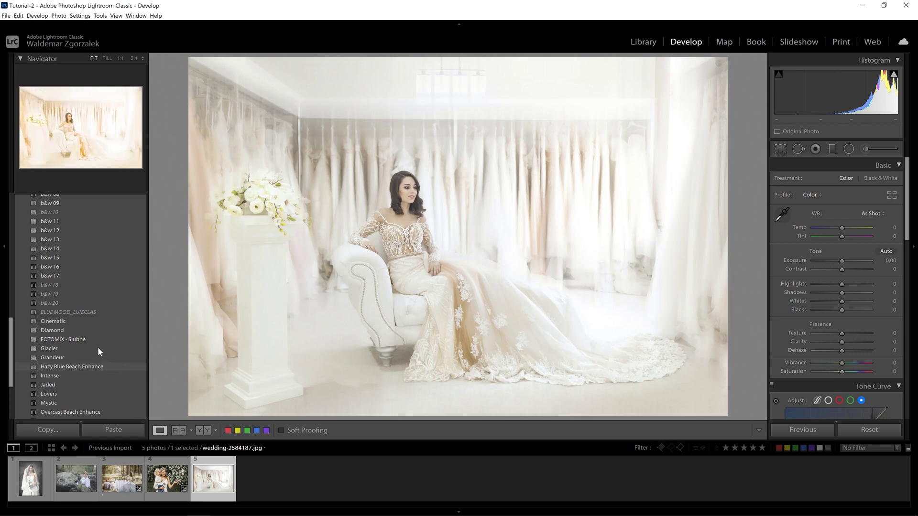
{"action": "left_click", "coordinate": [71, 340]}
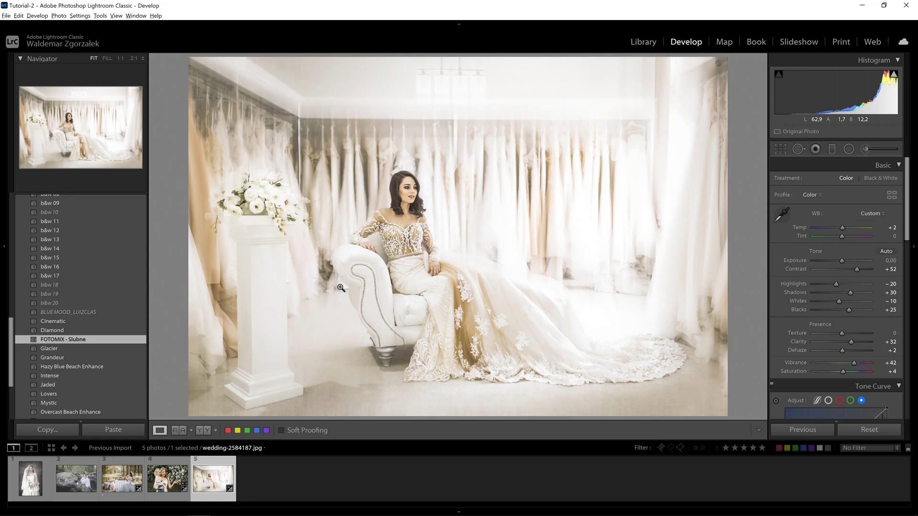
{"action": "left_click", "coordinate": [75, 480]}
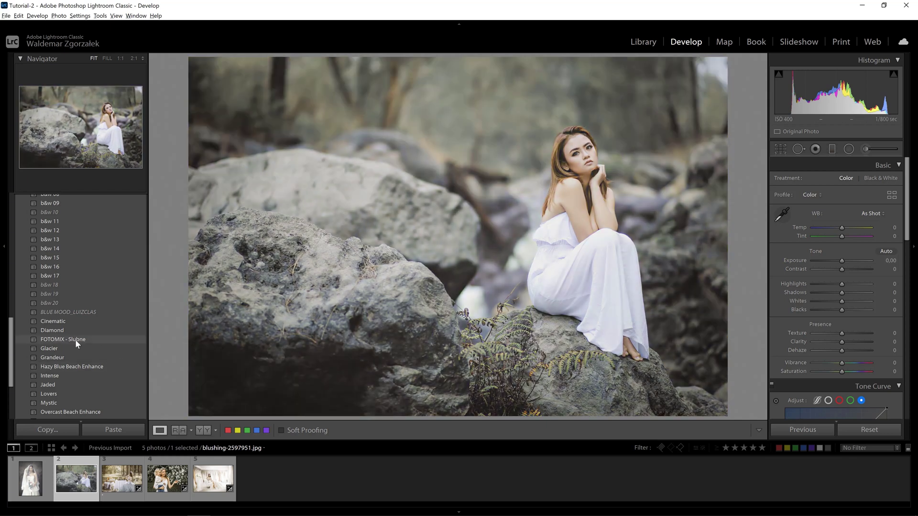
Apply FOTOMIX - Slubne to blushing-2597951.jpg and compare it with its original
{"action": "left_click", "coordinate": [76, 339]}
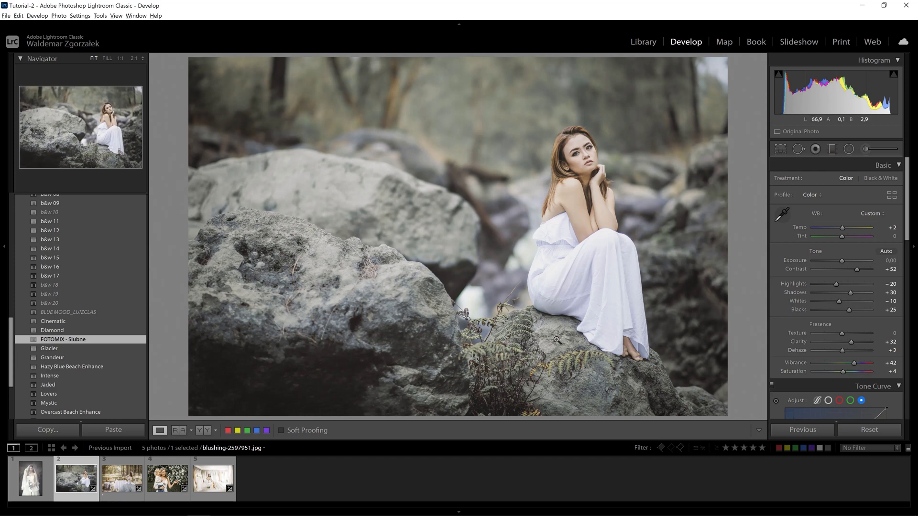
{"action": "key", "text": "backslash"}
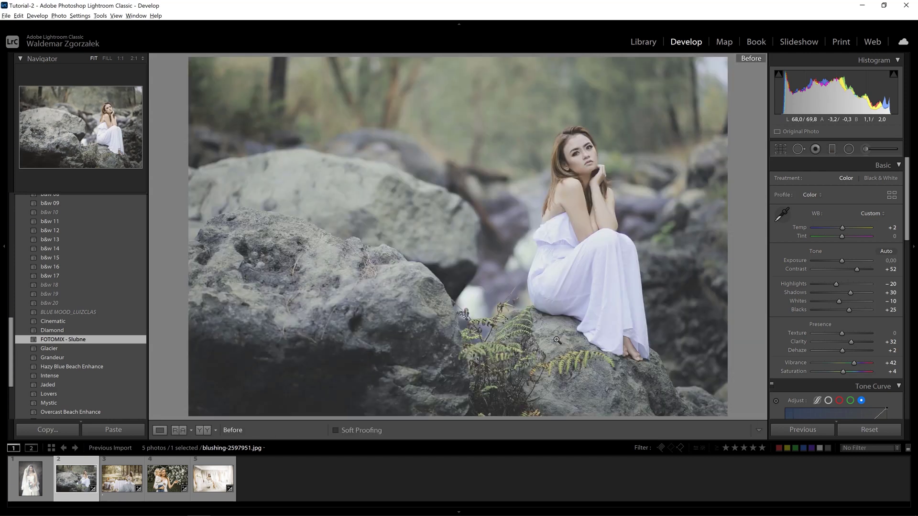
{"action": "key", "text": "backslash"}
{"action": "key", "text": "backslash"}
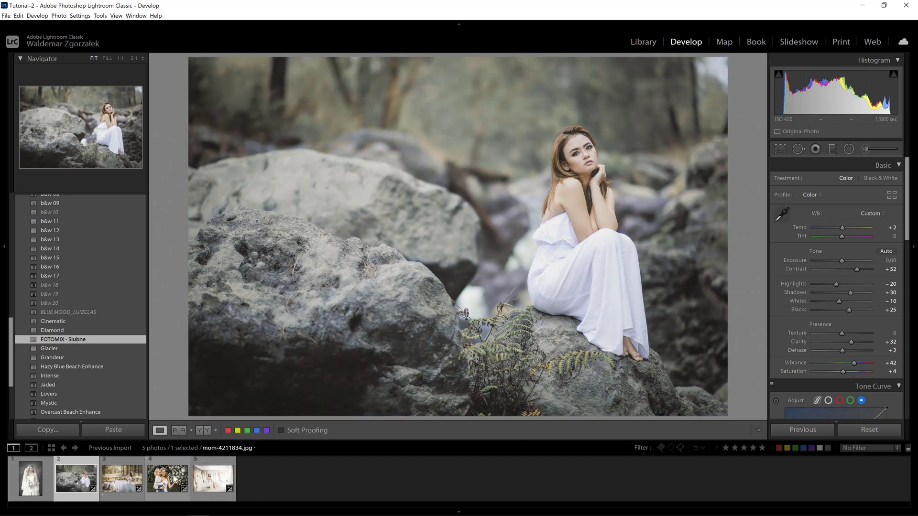
Reopen mom-4211834.jpg and toggle Before/After to check its grading
{"action": "left_click", "coordinate": [167, 479]}
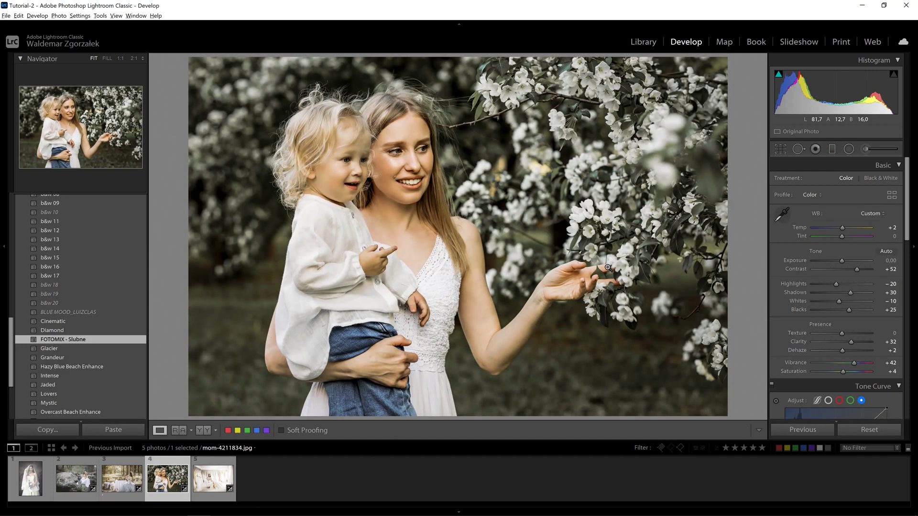
{"action": "key", "text": "backslash"}
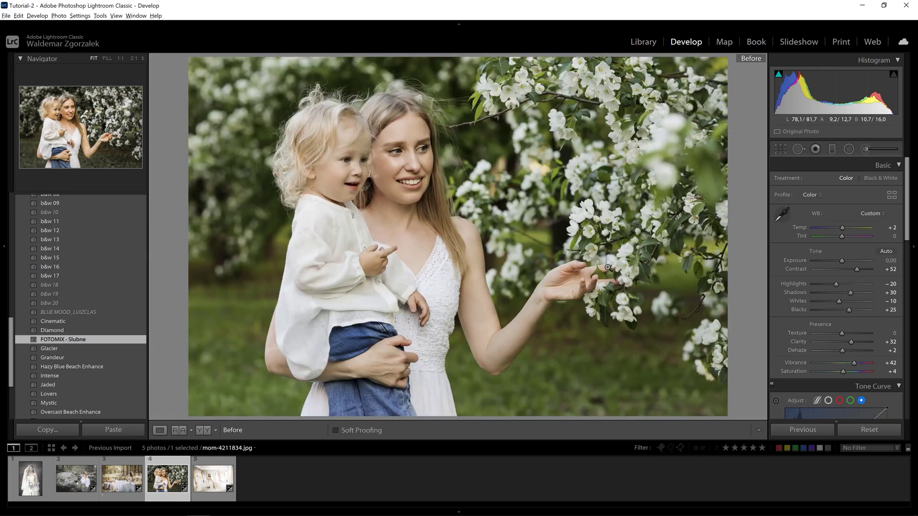
{"action": "key", "text": "backslash"}
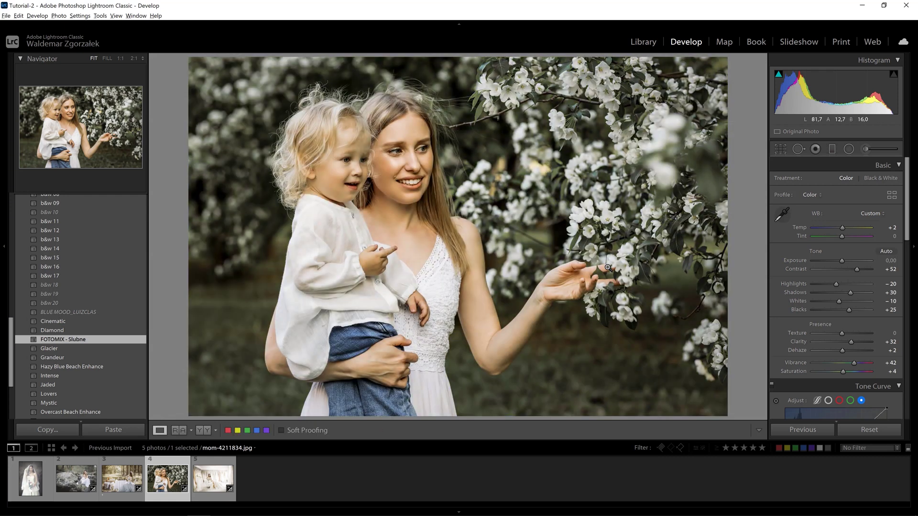
{"action": "key", "text": "backslash"}
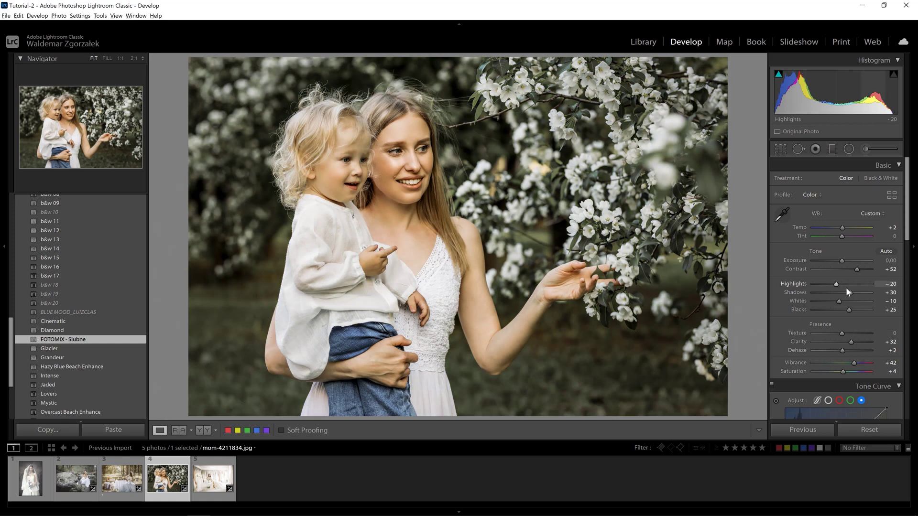
{"action": "mouse_move", "coordinate": [907, 218]}
{"action": "left_mouse_down"}
{"action": "mouse_move", "coordinate": [909, 355]}
{"action": "mouse_move", "coordinate": [914, 197]}
{"action": "left_mouse_up"}
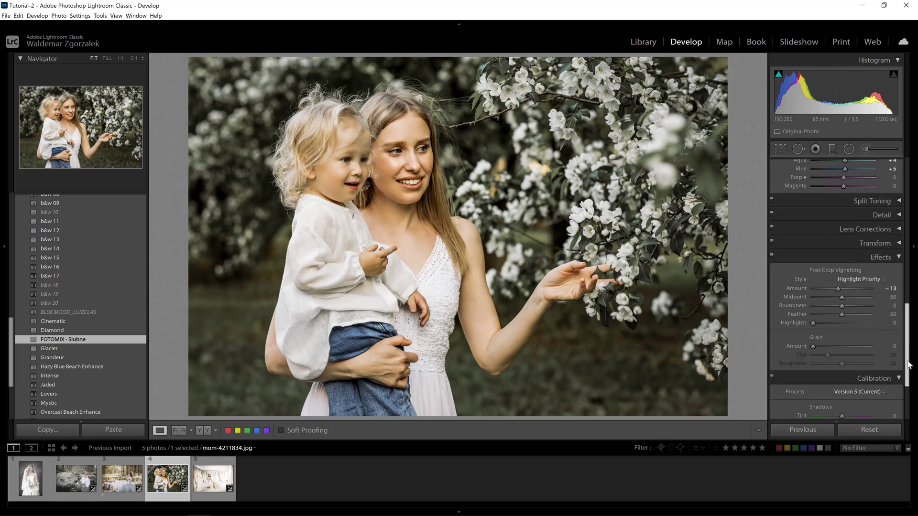